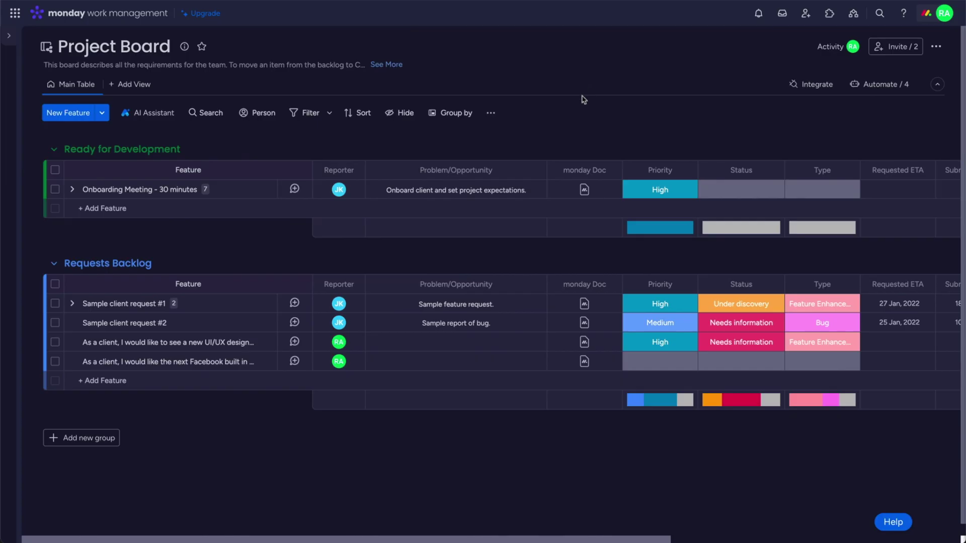
# - Prefix the board title with 'Native Jira Integration' so it reads 'Native Jira Integration Project Board'
pyautogui.click(367, 372)
pyautogui.click(104, 47)
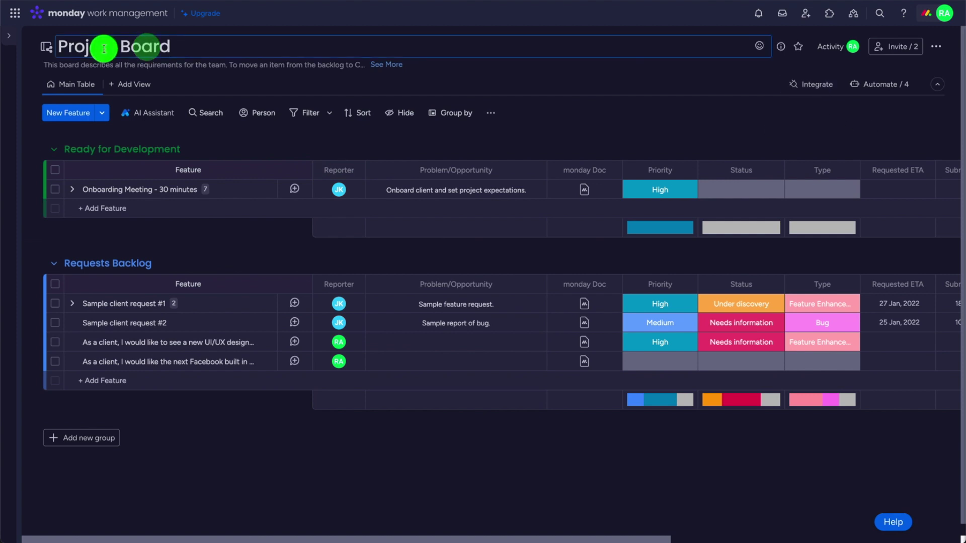
pyautogui.click(60, 51)
pyautogui.write('Native ')
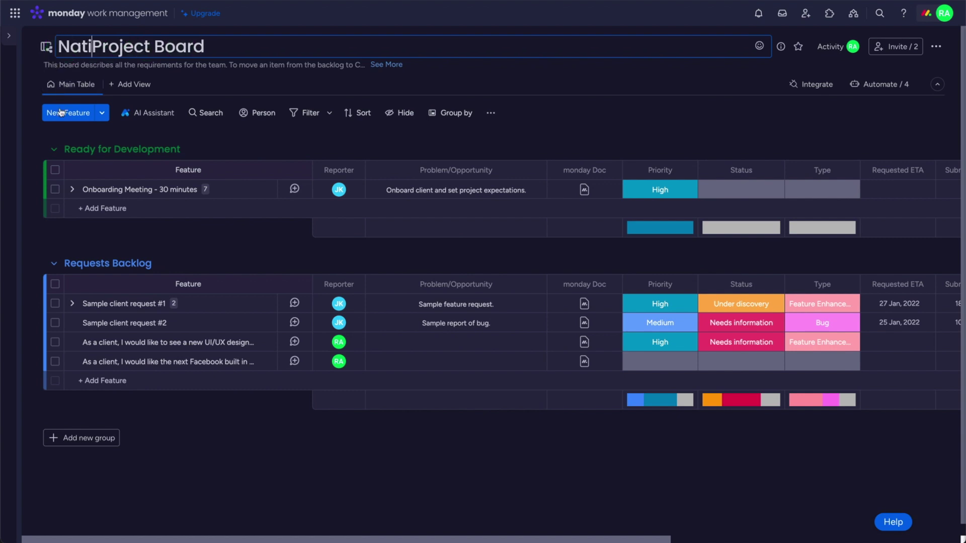
pyautogui.write('Jira ')
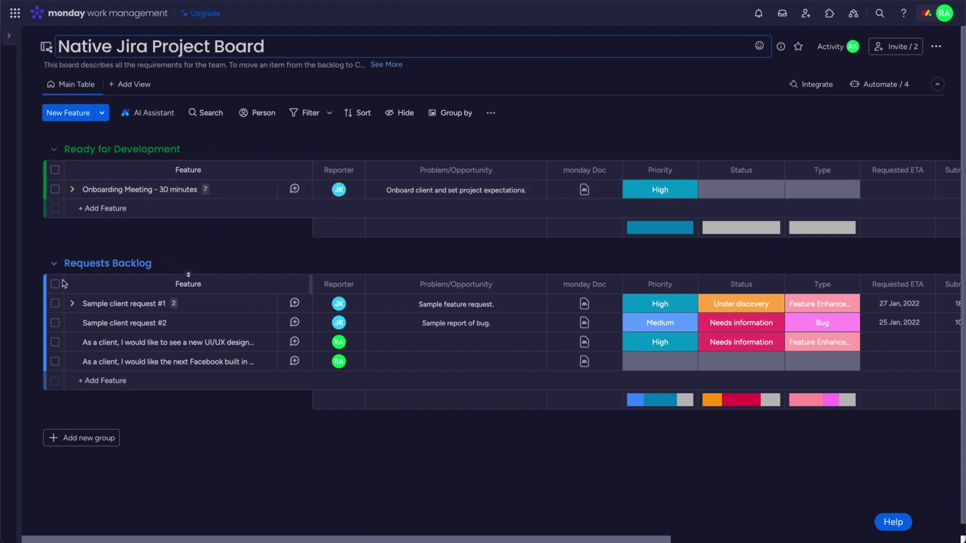
pyautogui.write('Integration')
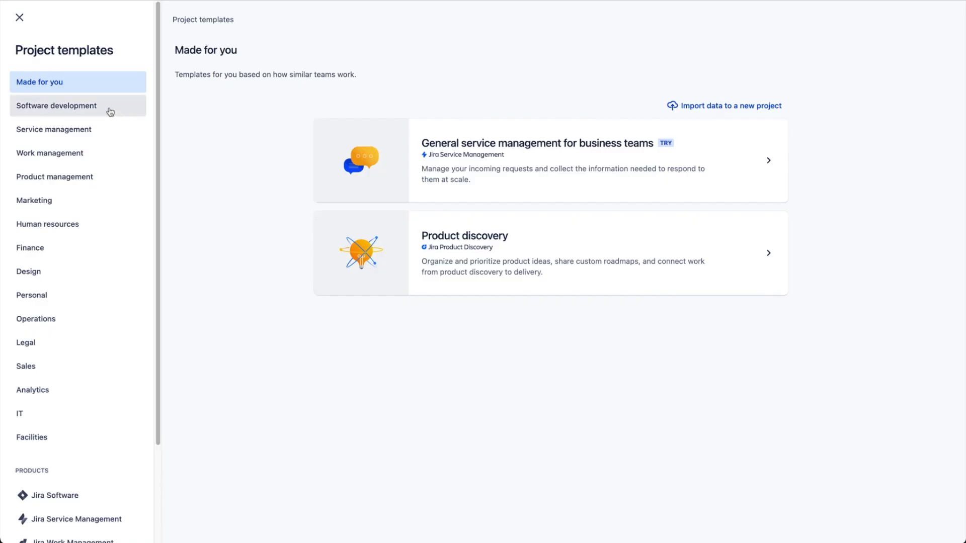
pyautogui.click(108, 107)
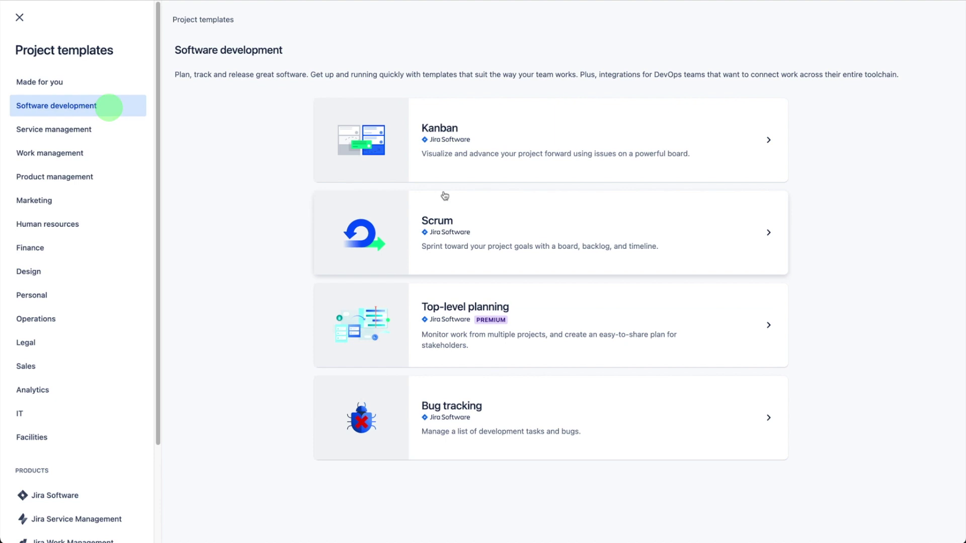
# - Use Jira's Scrum software development template and choose a company-managed project type
pyautogui.click(667, 232)
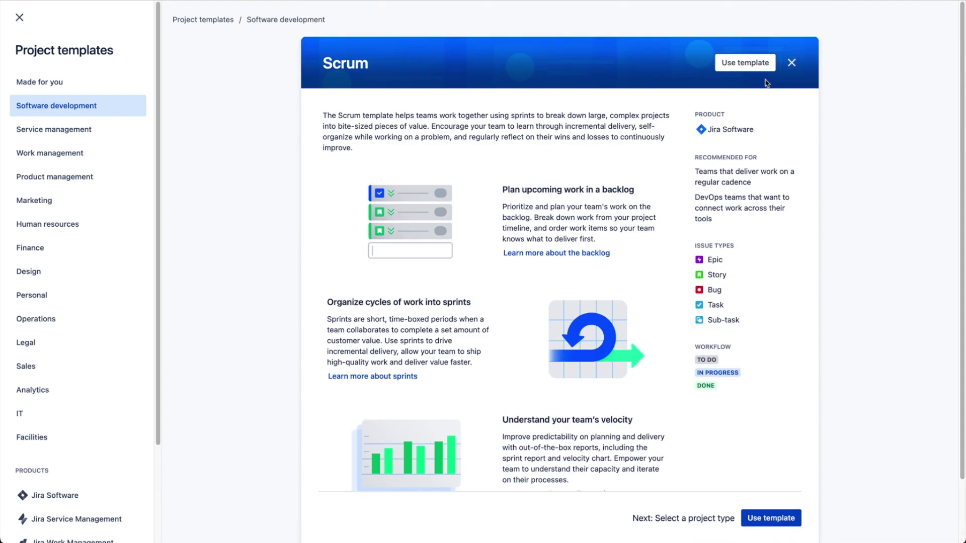
pyautogui.click(747, 65)
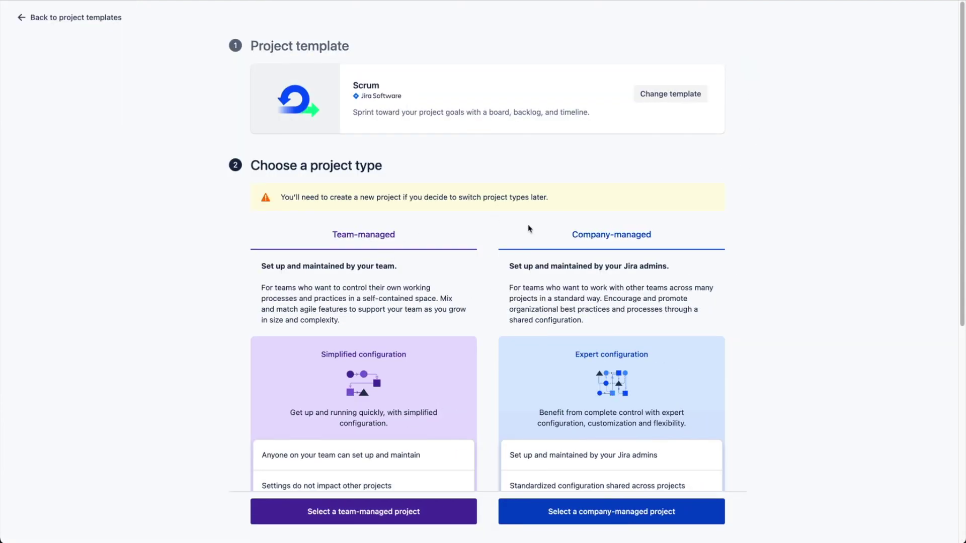
pyautogui.scroll(-3, 738, 377)
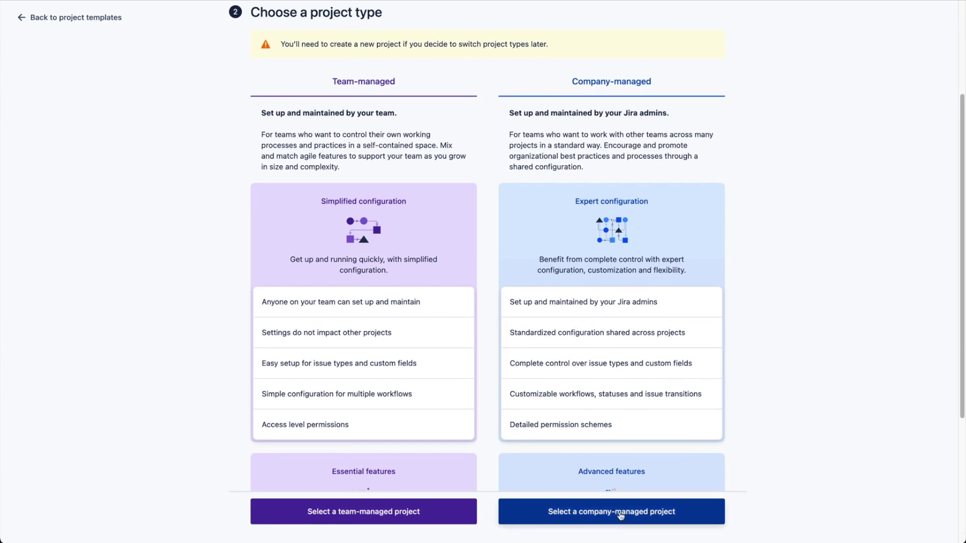
pyautogui.click(620, 513)
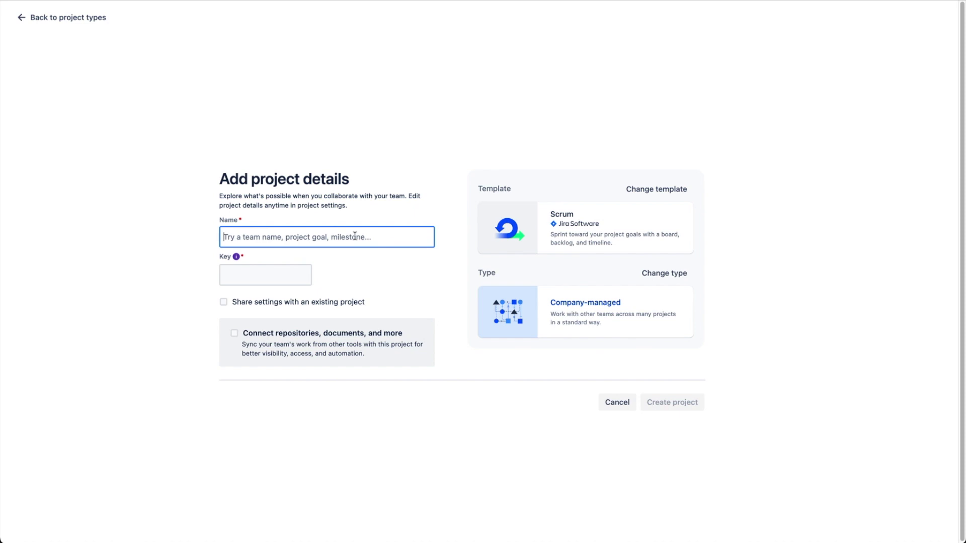
# - Create the Jira project 'Native Jira Integration Test' with key NJIT
pyautogui.write('Native Jira Integration Test')
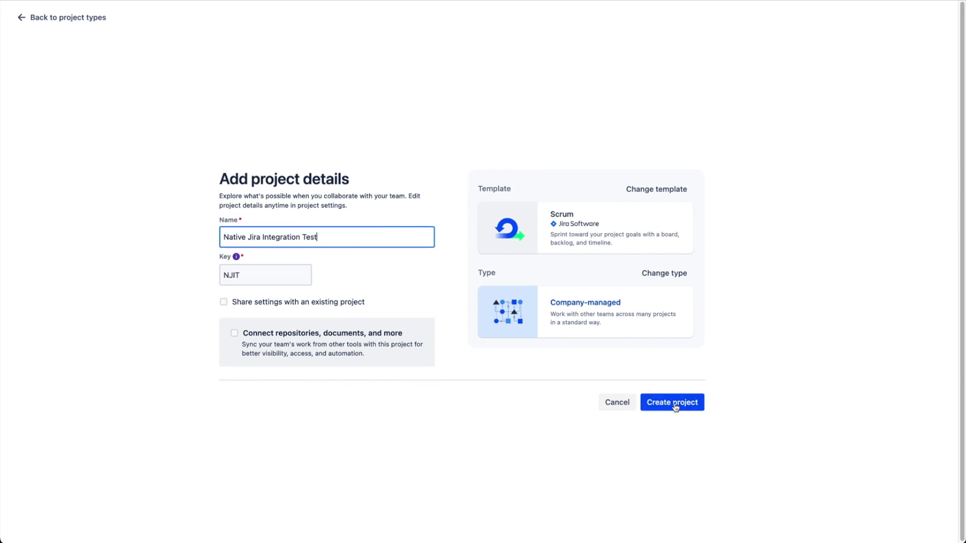
pyautogui.click(678, 405)
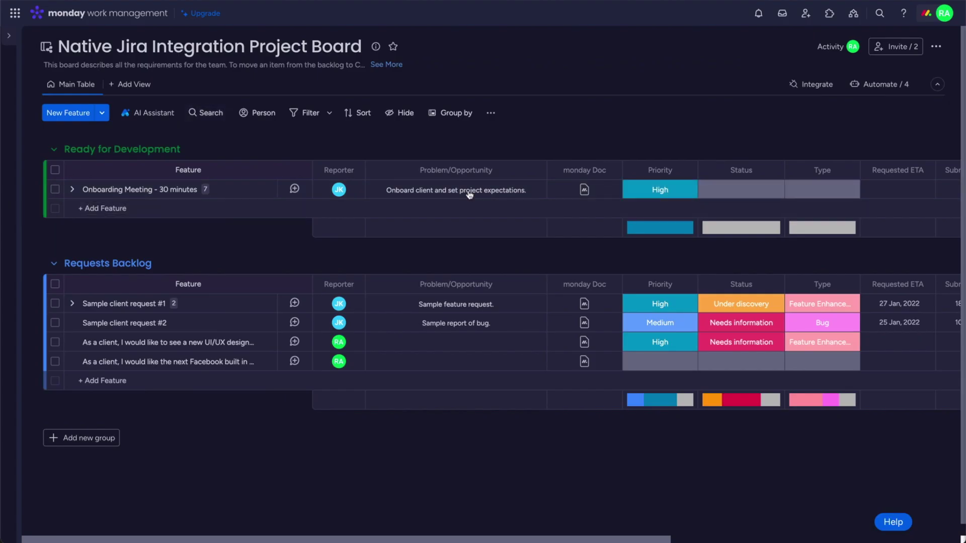
# - Search the board's Integrations Center for 'Jira' and open the Jira app by monday.com
pyautogui.click(811, 88)
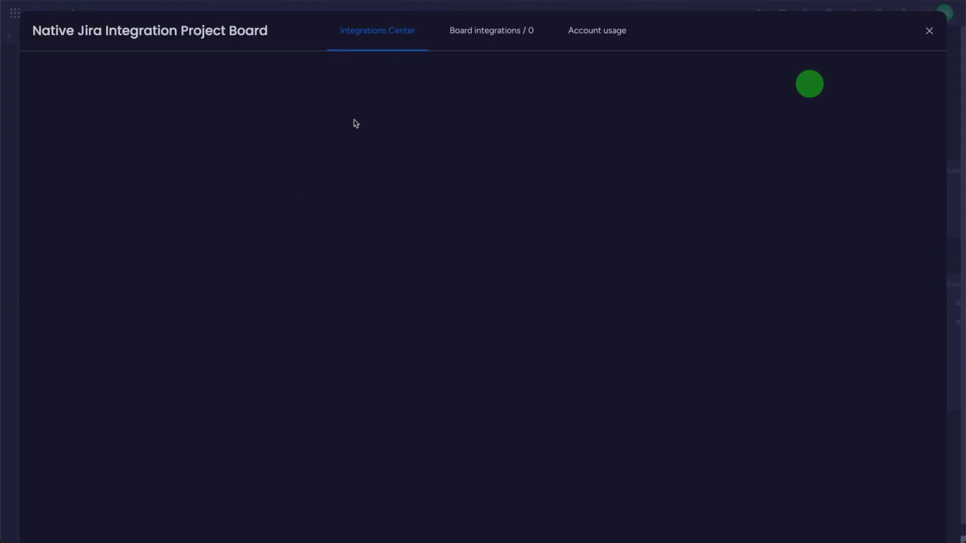
pyautogui.click(321, 81)
pyautogui.write('Jira')
pyautogui.press('BackSpace')
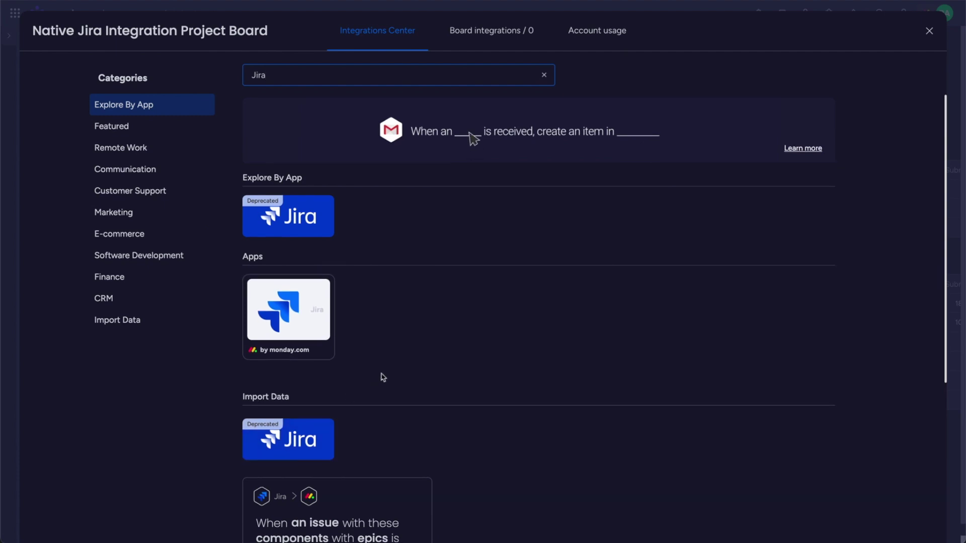
pyautogui.scroll(-3, 382, 372)
pyautogui.scroll(4, 391, 371)
pyautogui.scroll(-2, 372, 393)
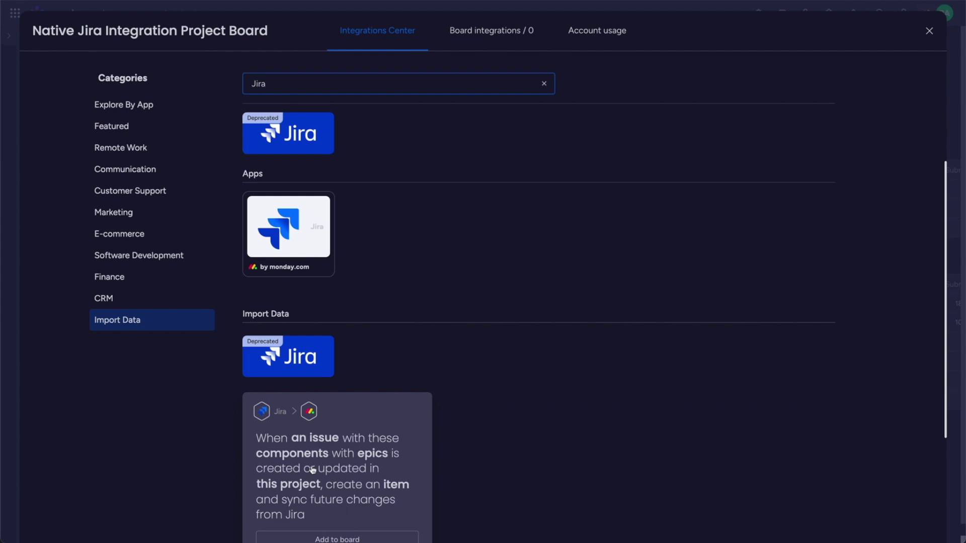
pyautogui.click(312, 230)
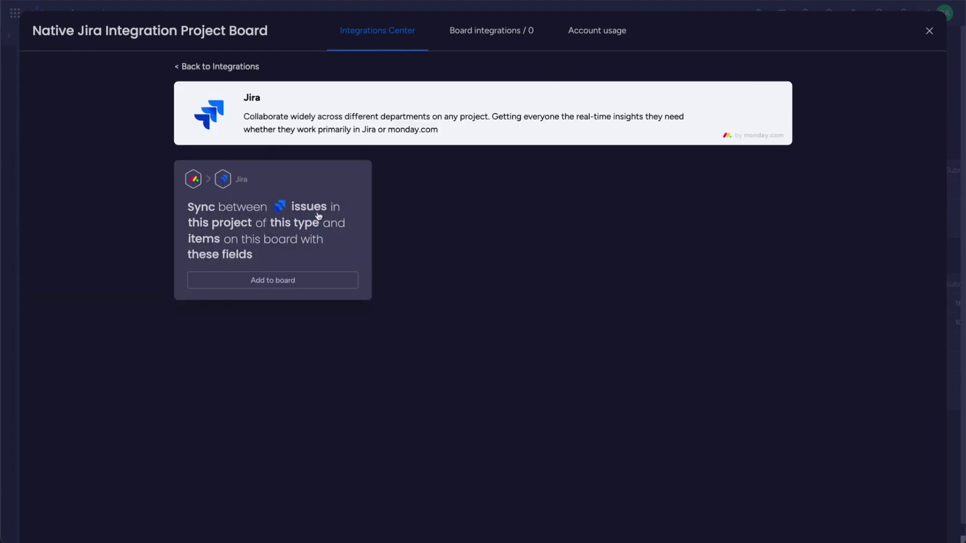
# - Add the Jira sync recipe to the board, syncing new creations in both directions
pyautogui.click(293, 279)
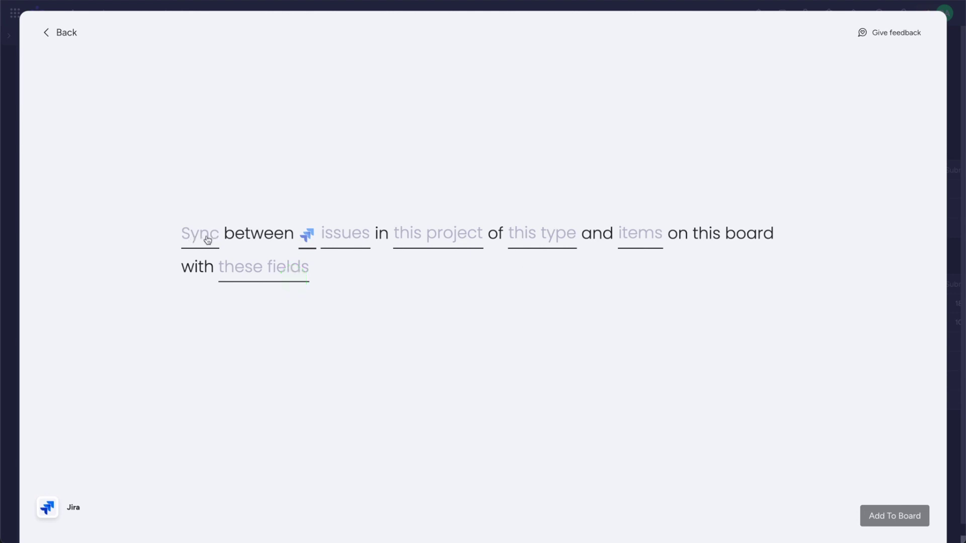
pyautogui.click(202, 231)
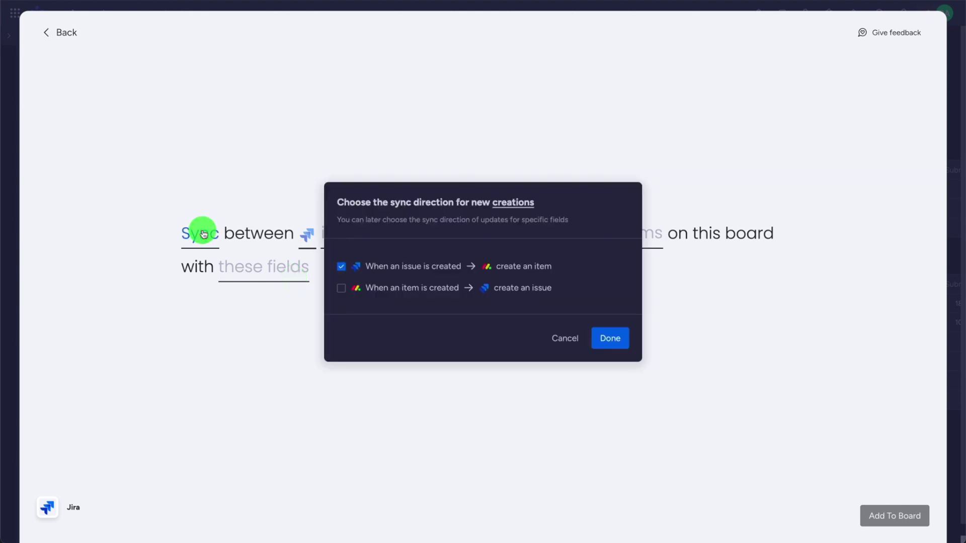
pyautogui.click(342, 290)
pyautogui.click(605, 340)
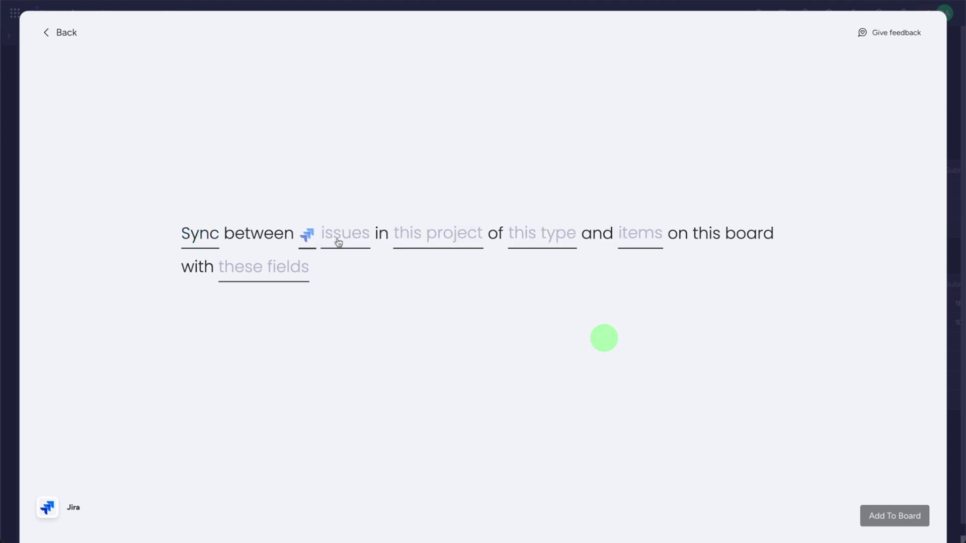
# - Connect the existing Jira account and select the Native Jira Integration Test project
pyautogui.click(310, 241)
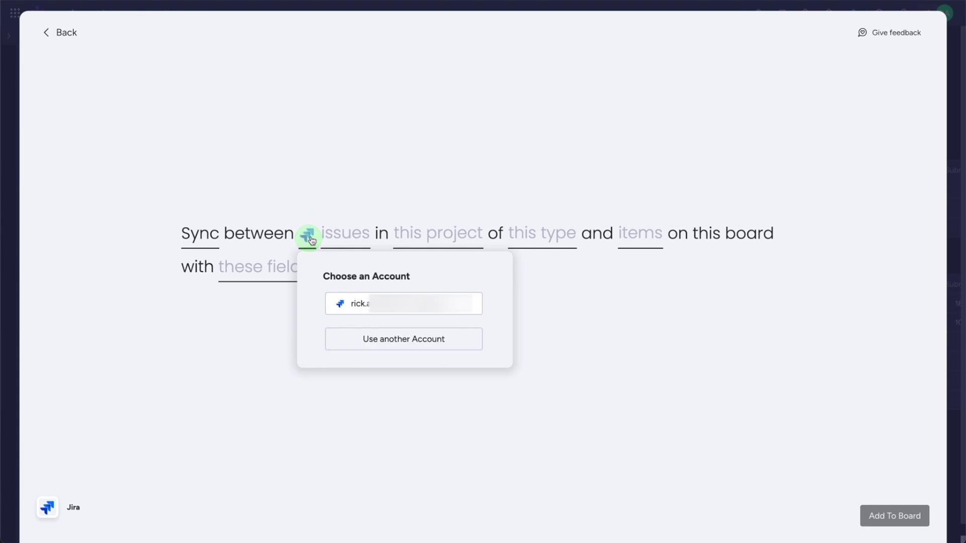
pyautogui.click(429, 311)
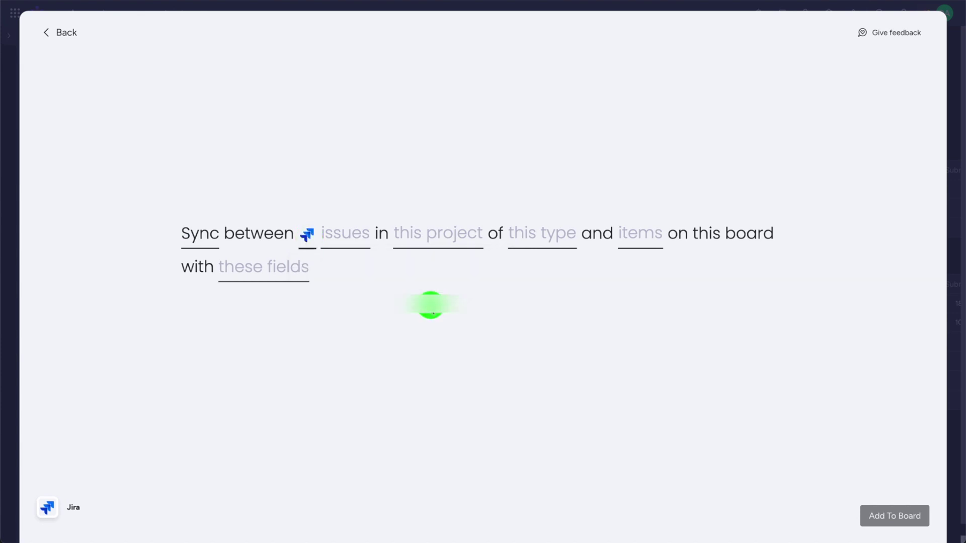
pyautogui.click(351, 237)
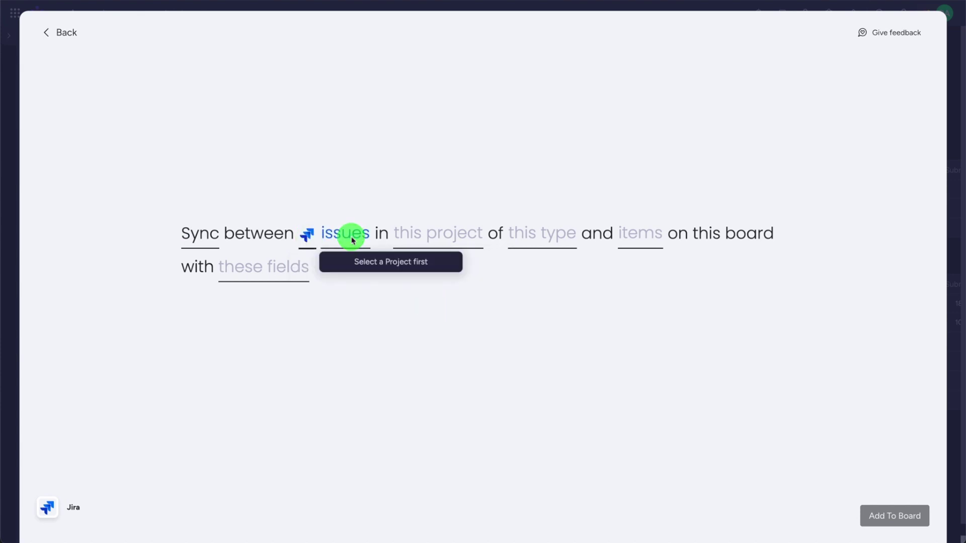
pyautogui.click(441, 233)
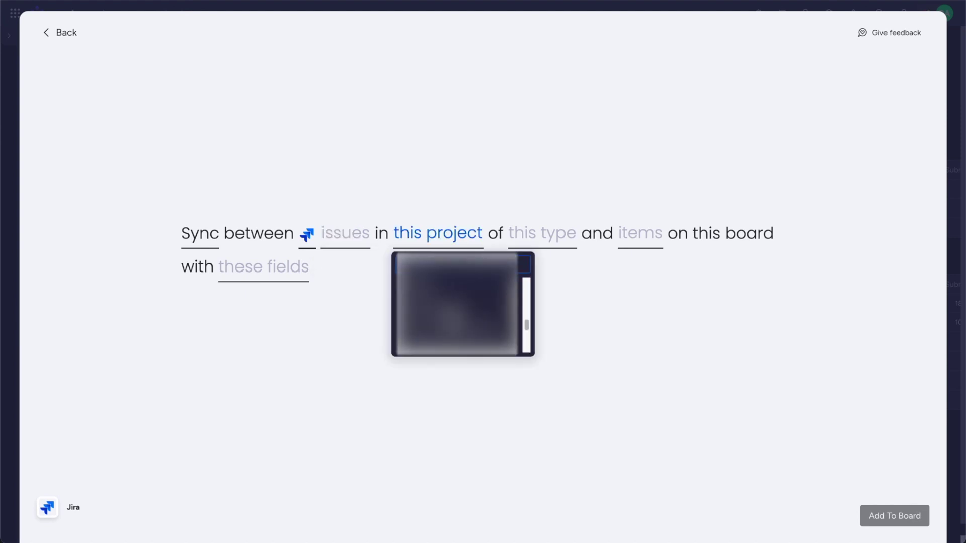
pyautogui.click(450, 323)
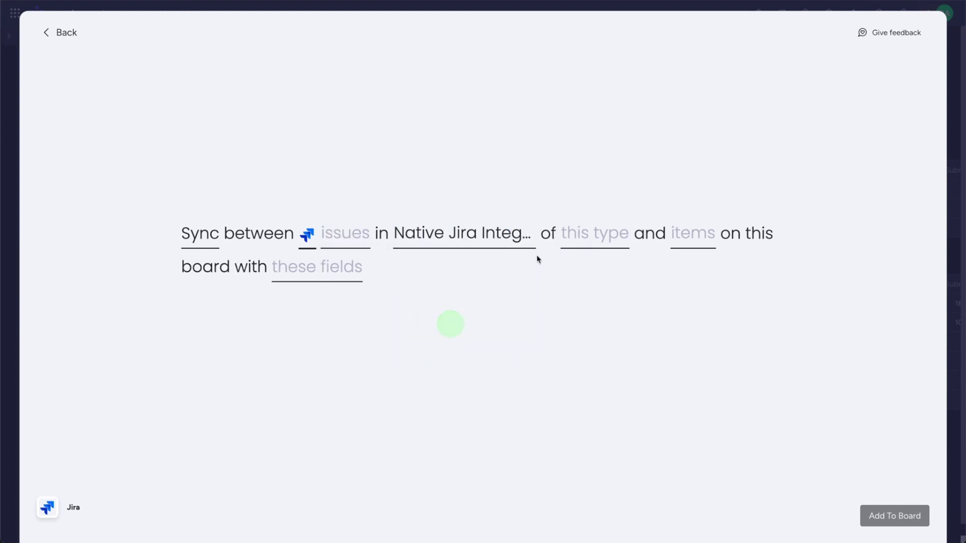
# - Bring up the list of Jira issue types available for syncing
pyautogui.click(350, 234)
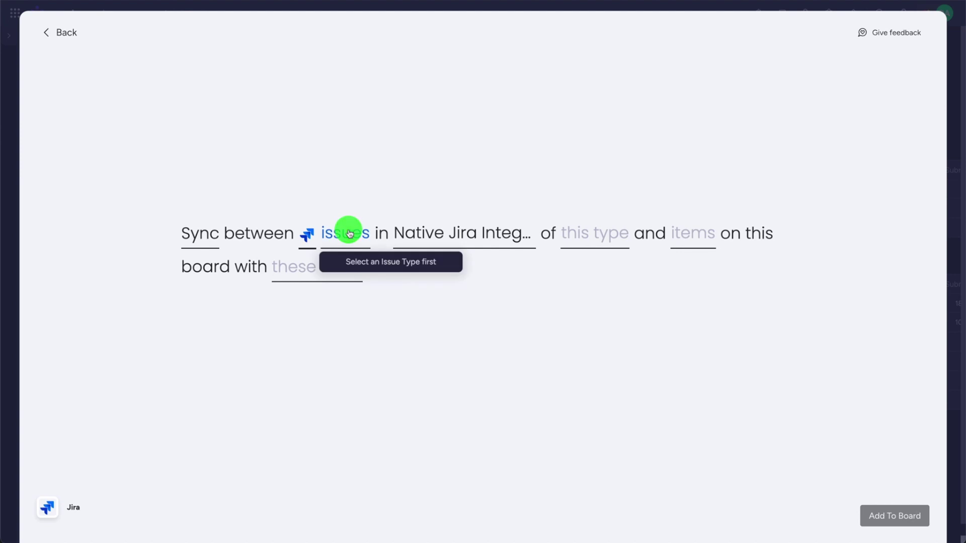
pyautogui.click(417, 266)
pyautogui.click(568, 260)
pyautogui.click(594, 237)
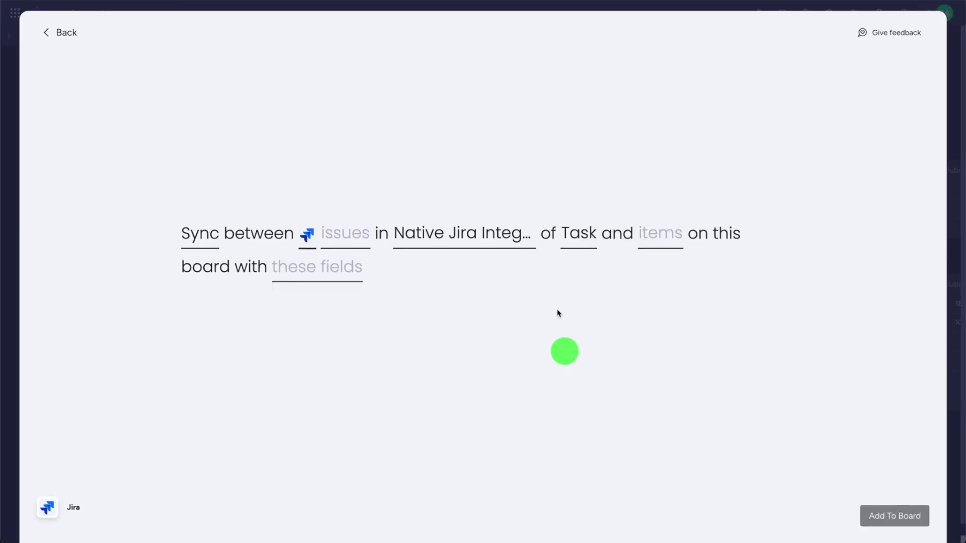
# - Back in the recipe, open the choice of which fields stay in sync
pyautogui.click(347, 267)
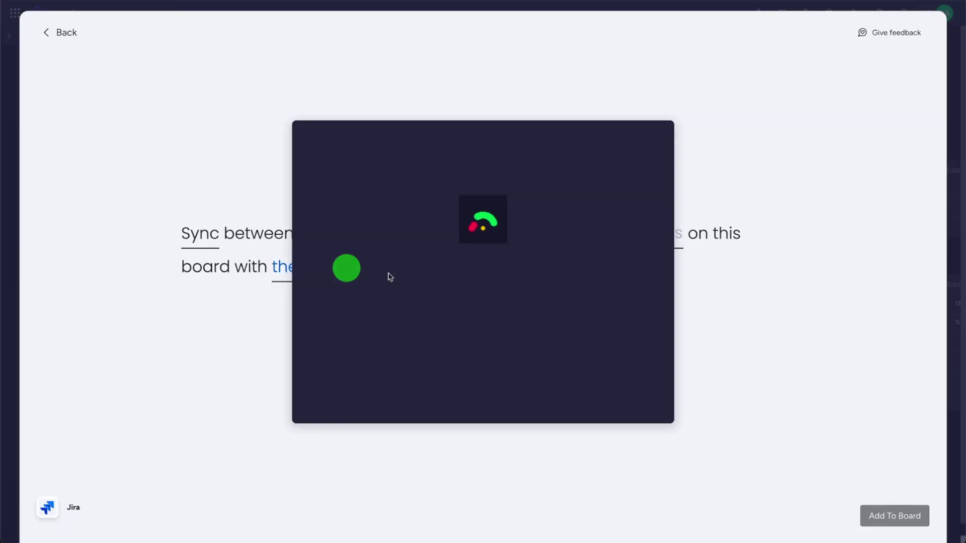
# - Map Jira's Link to issue field to the Jira Task Link column, syncing Jira to monday.com
pyautogui.click(401, 240)
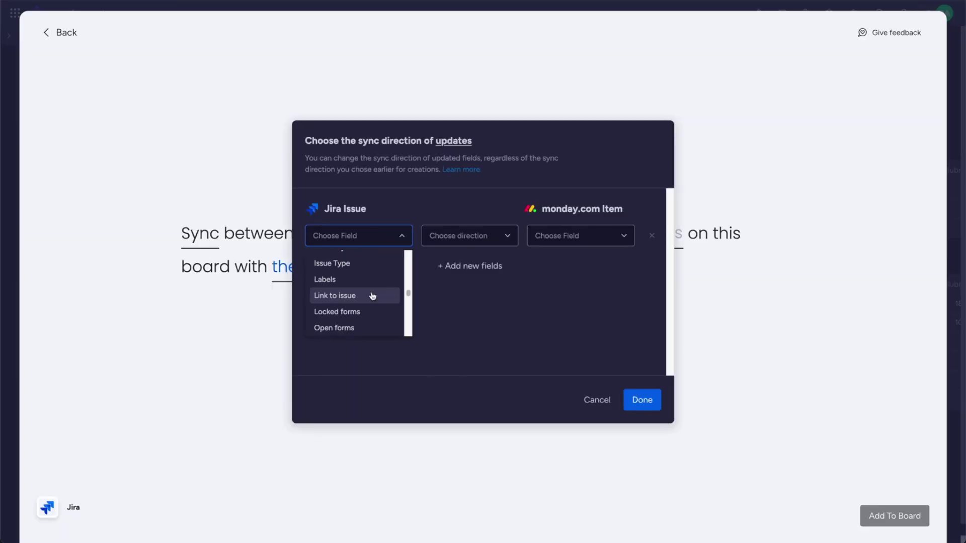
pyautogui.scroll(-1, 373, 296)
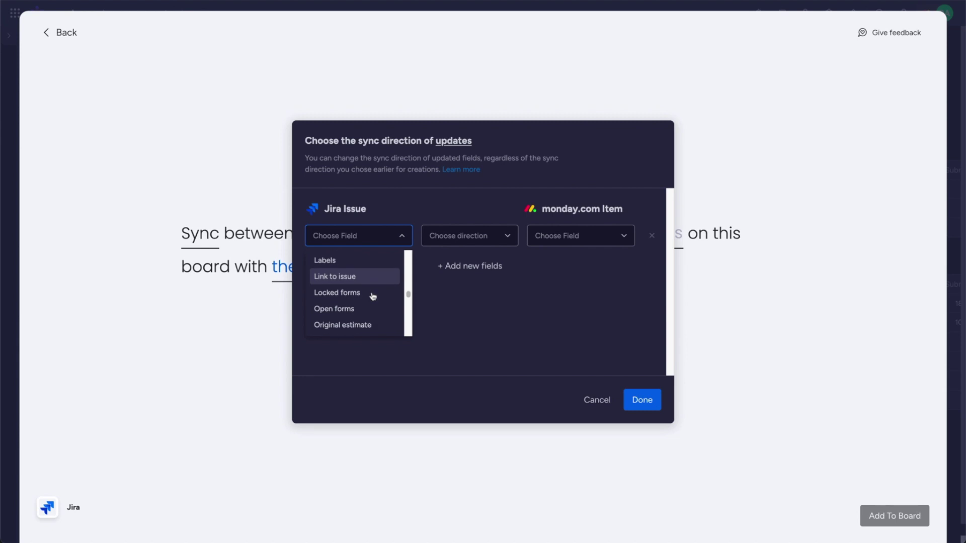
pyautogui.scroll(1, 372, 297)
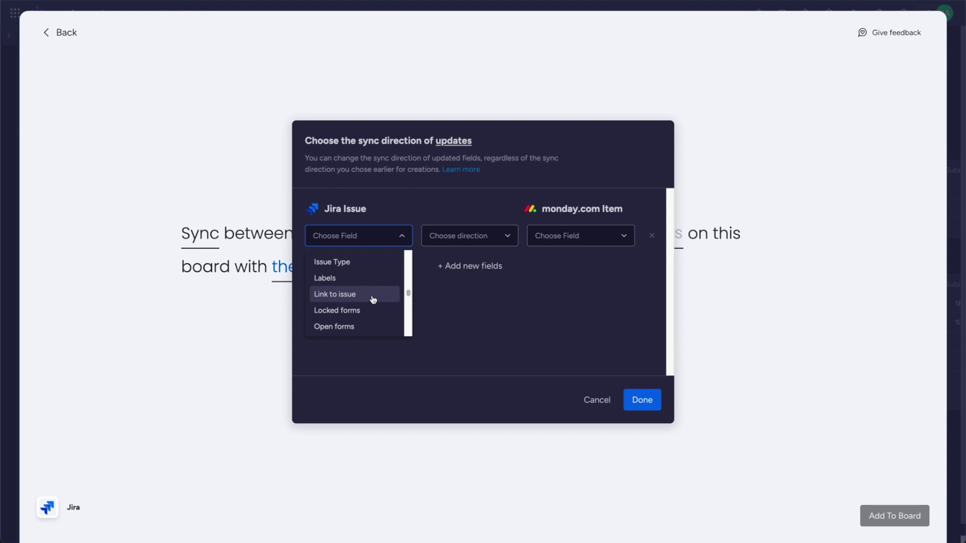
pyautogui.click(372, 297)
pyautogui.click(497, 238)
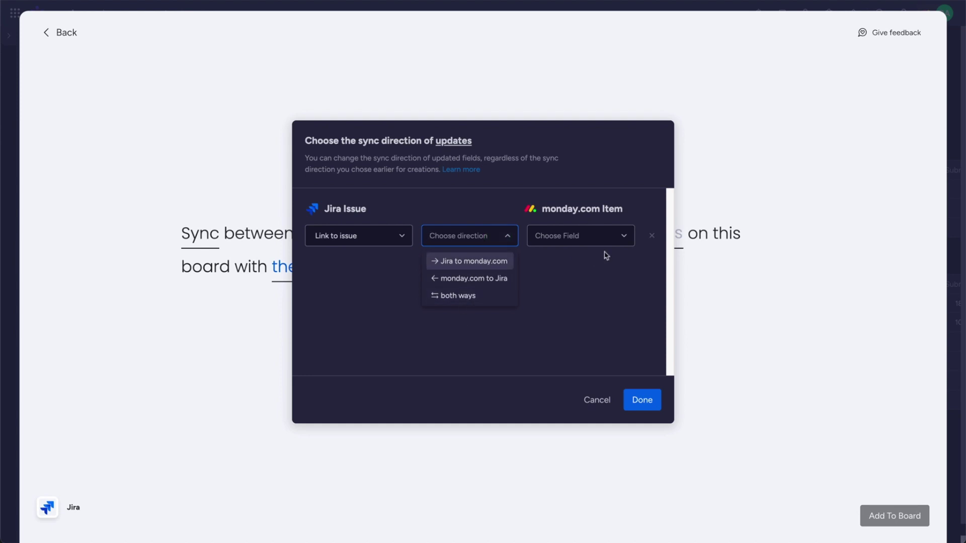
pyautogui.click(620, 239)
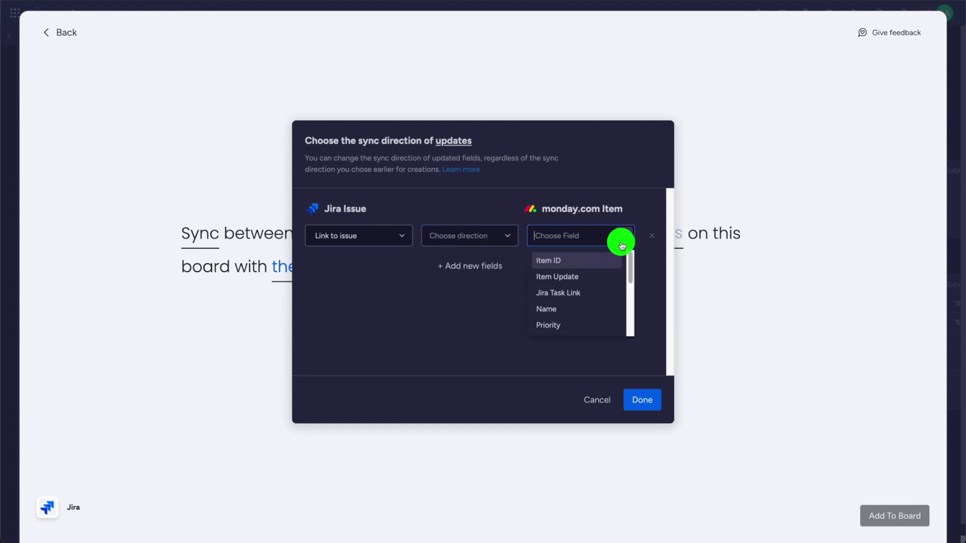
pyautogui.click(592, 294)
pyautogui.click(506, 236)
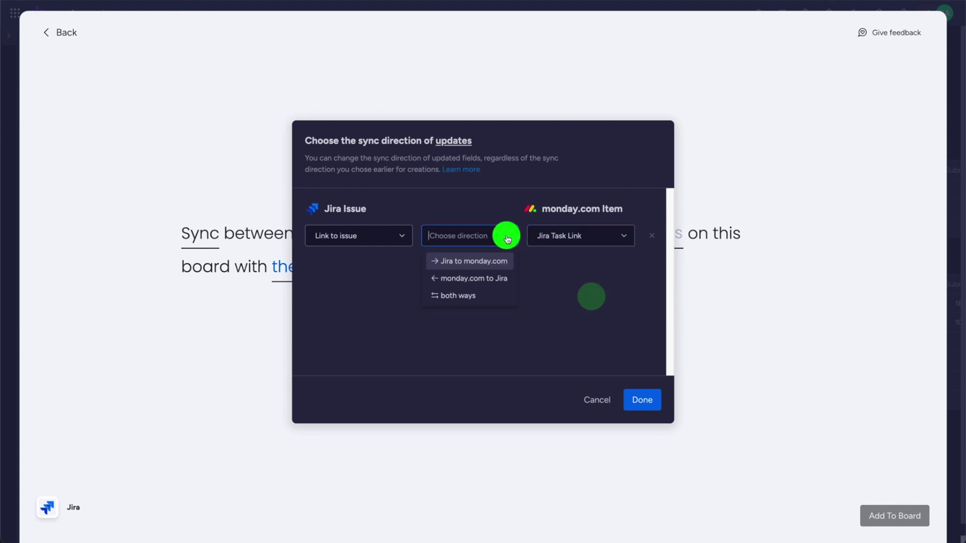
pyautogui.click(500, 262)
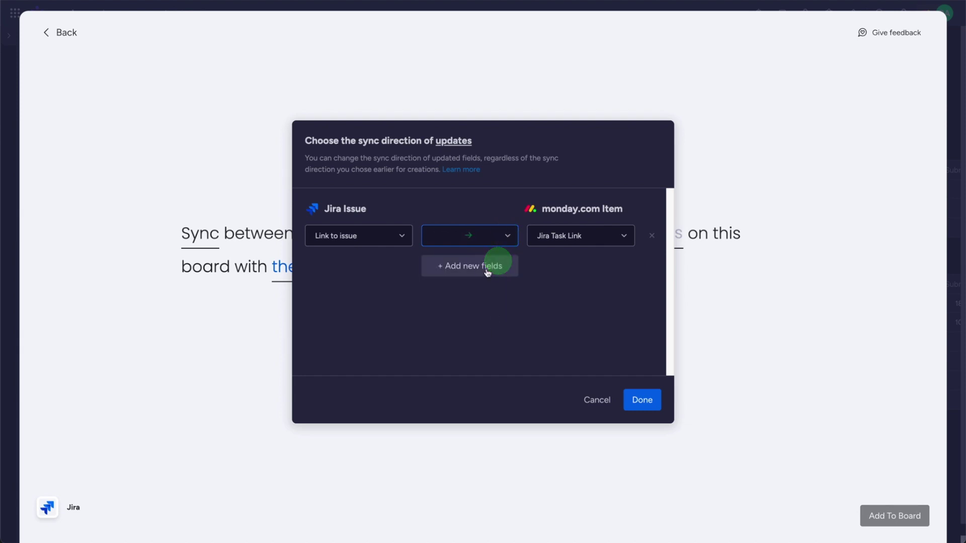
# - Add a second mapping that syncs Jira Status into the board's Status column
pyautogui.click(485, 266)
pyautogui.click(403, 261)
pyautogui.click(391, 312)
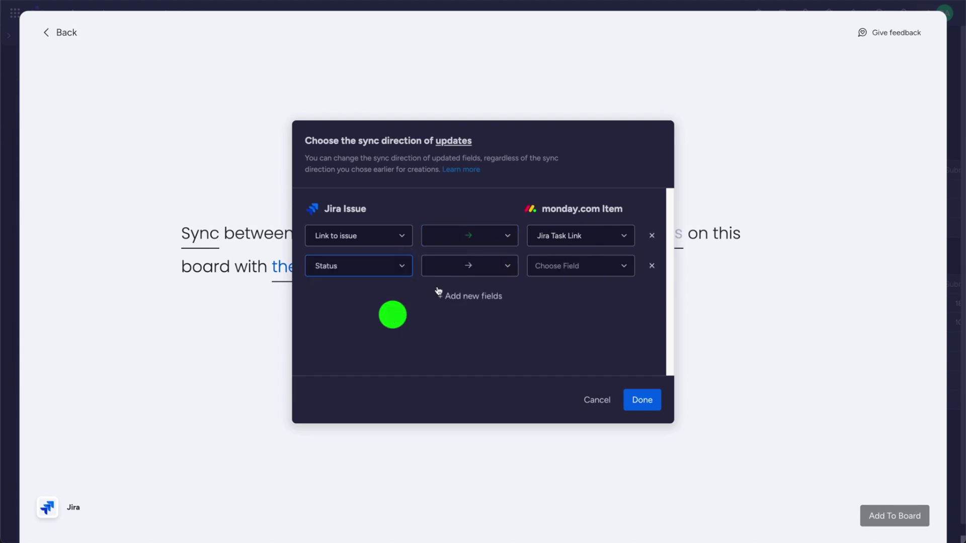
pyautogui.click(576, 265)
pyautogui.scroll(-2, 602, 348)
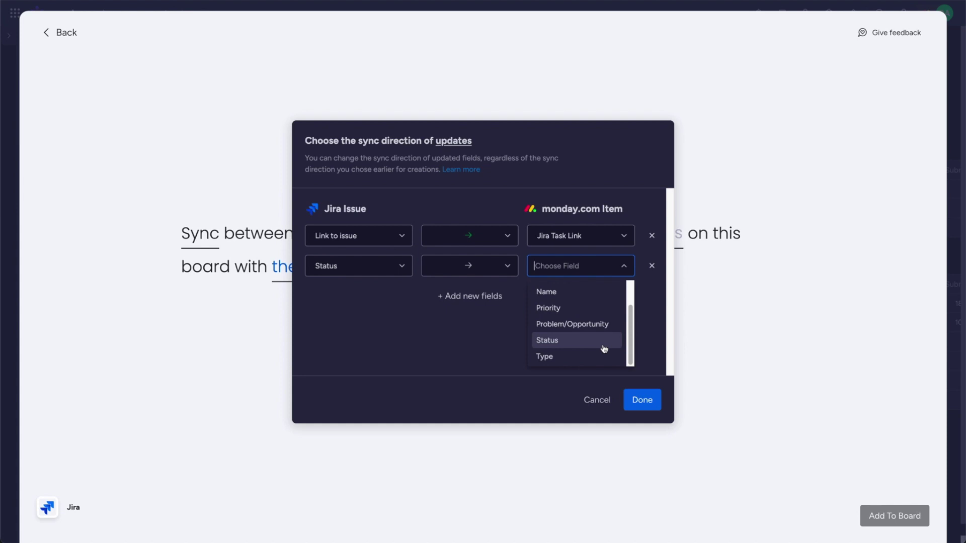
pyautogui.click(604, 350)
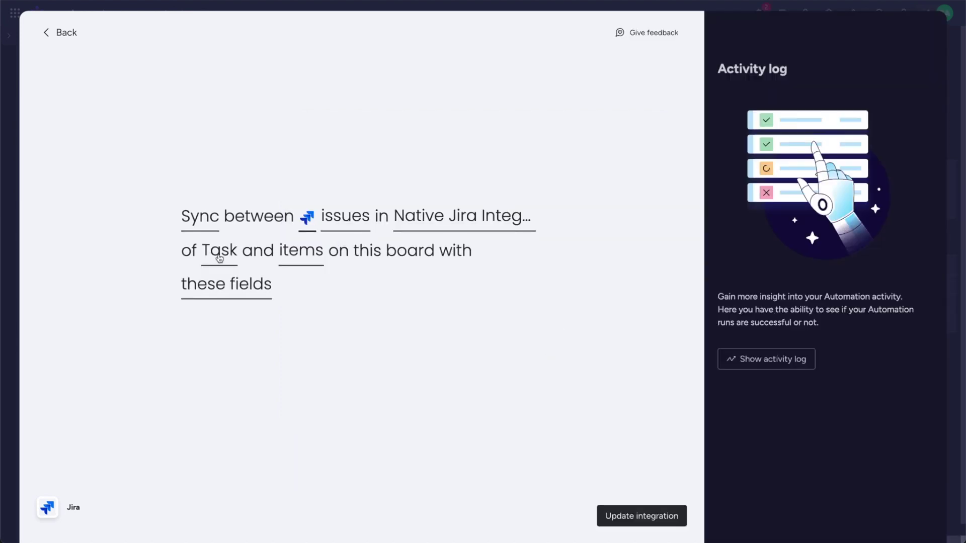
# - Add a third field mapping row using Jira's Summary field
pyautogui.click(236, 286)
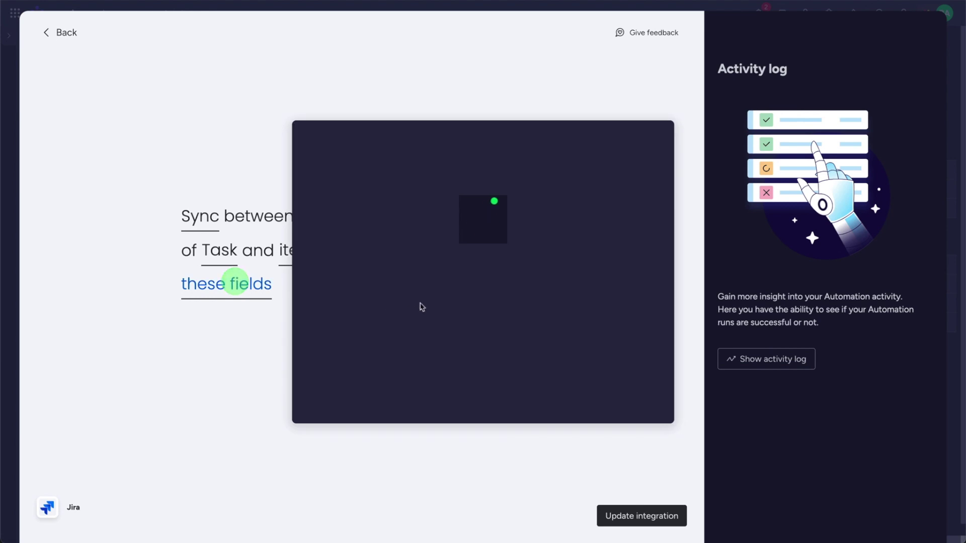
pyautogui.click(467, 297)
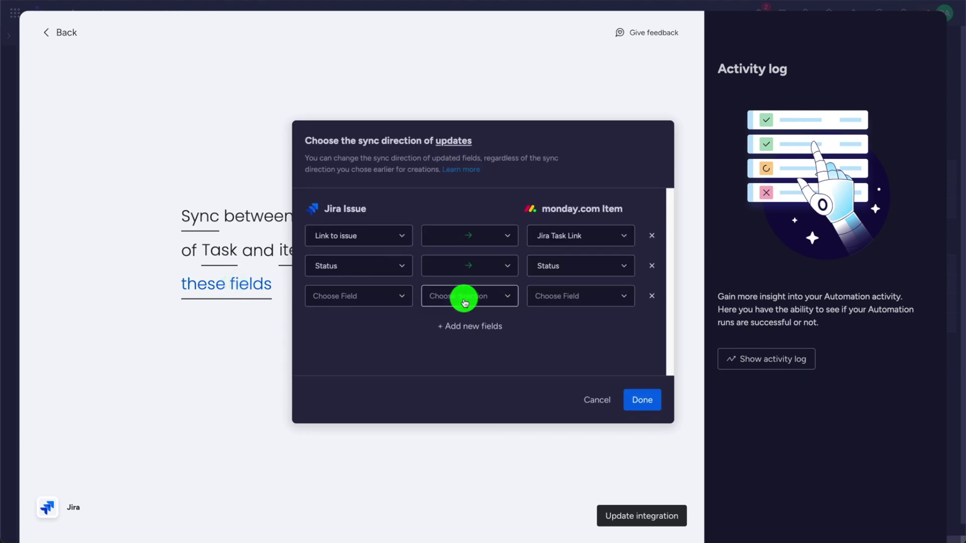
pyautogui.click(371, 296)
pyautogui.scroll(-6, 383, 335)
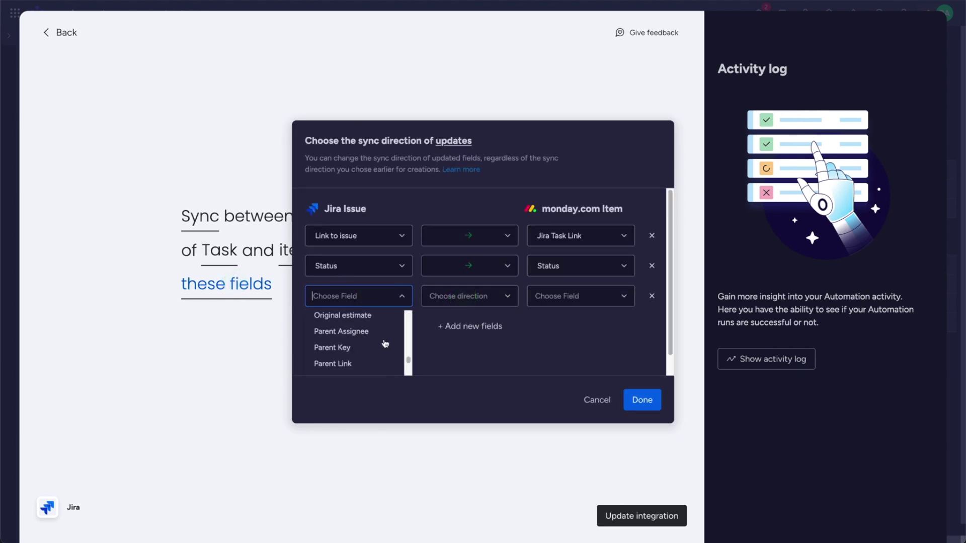
pyautogui.scroll(-5, 386, 343)
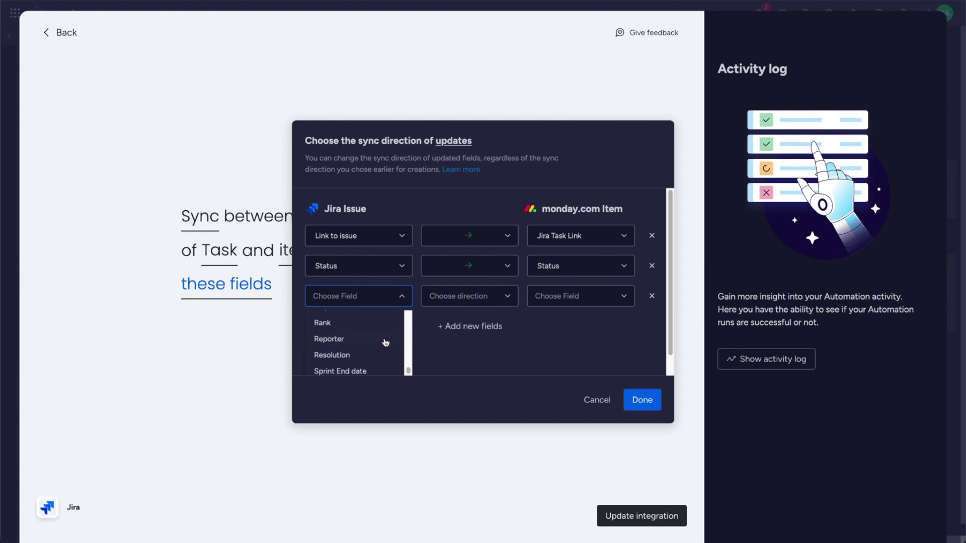
pyautogui.scroll(-4, 385, 343)
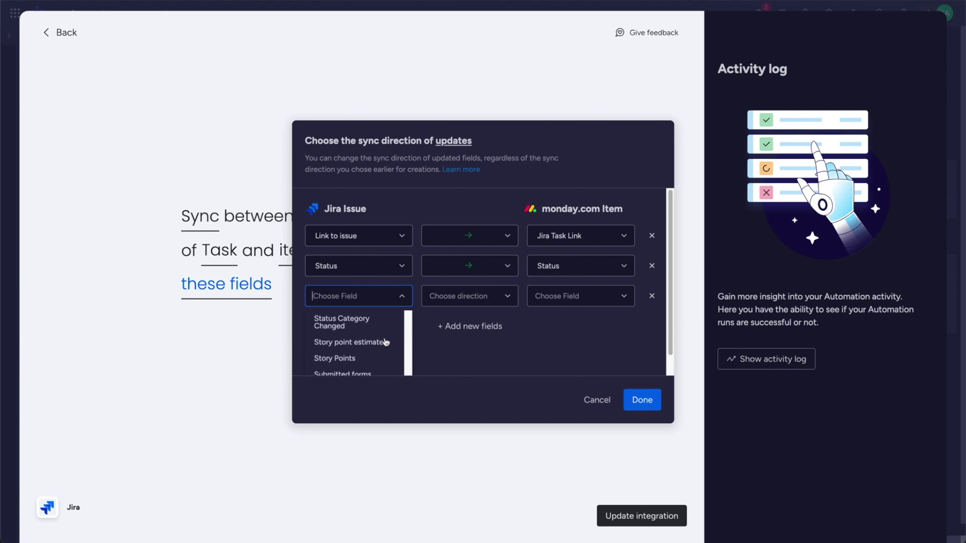
pyautogui.scroll(-2, 384, 341)
pyautogui.click(377, 345)
# - Sync Summary both ways with the item Name and save the updated integration
pyautogui.click(491, 302)
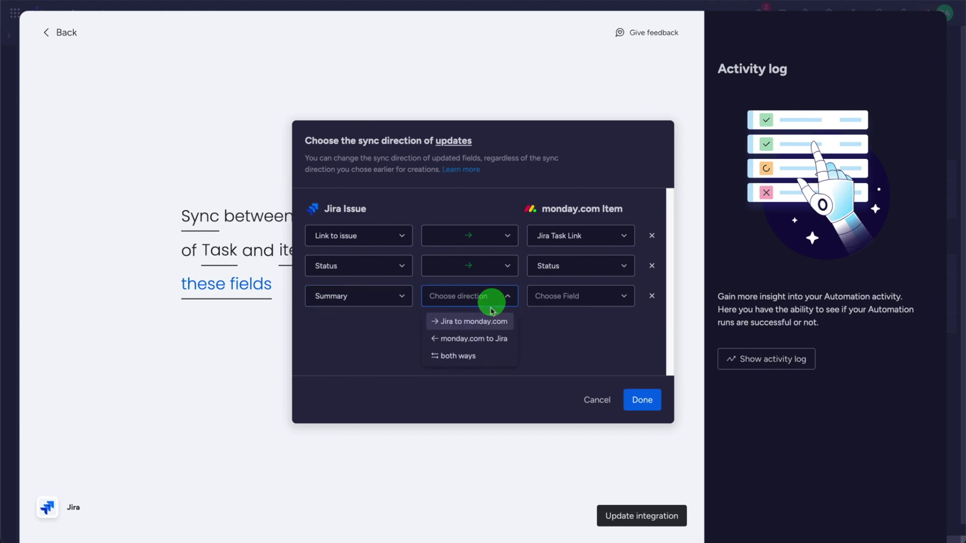
pyautogui.click(470, 356)
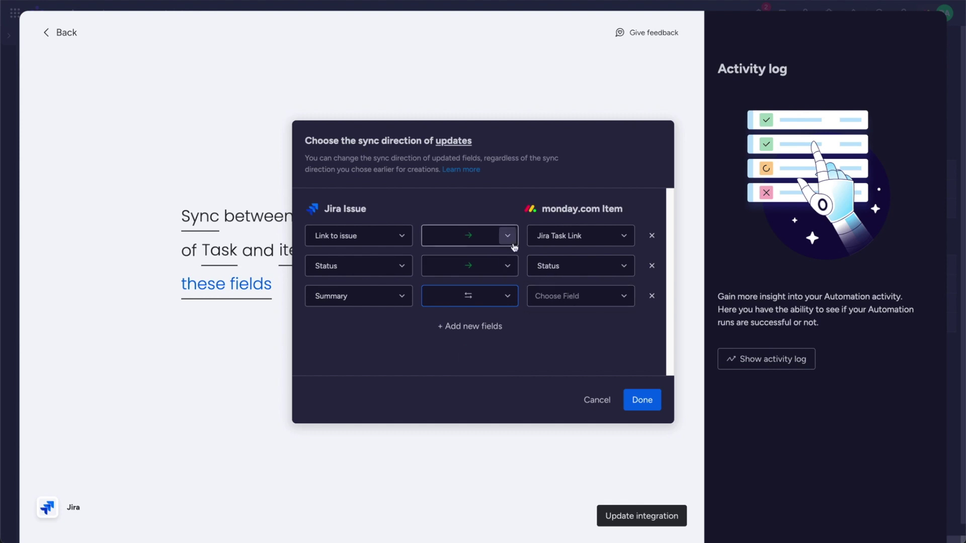
pyautogui.click(596, 300)
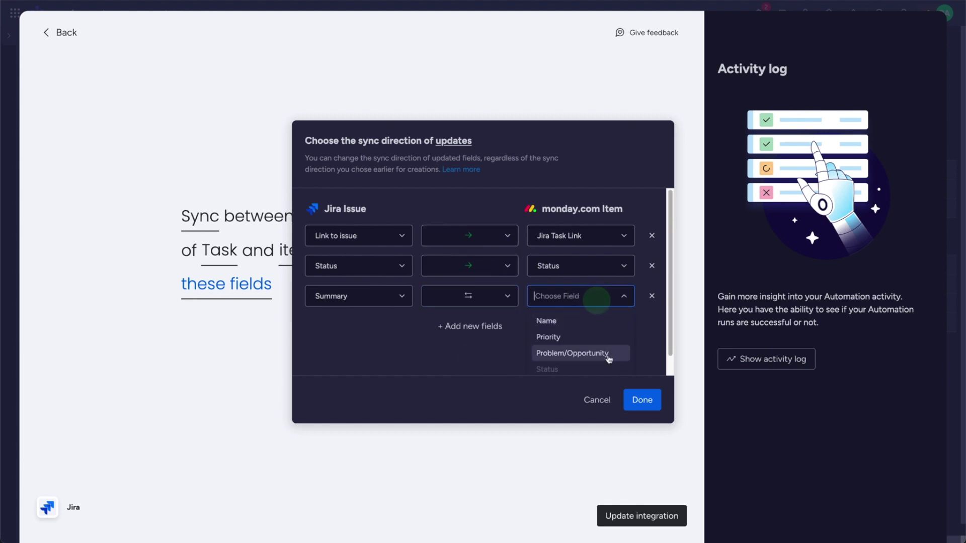
pyautogui.click(604, 320)
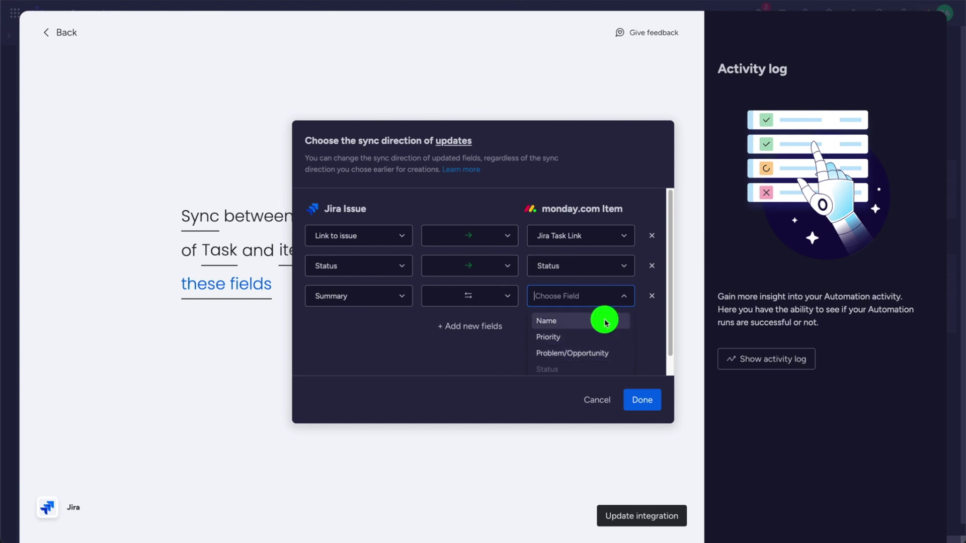
pyautogui.click(635, 398)
pyautogui.click(649, 514)
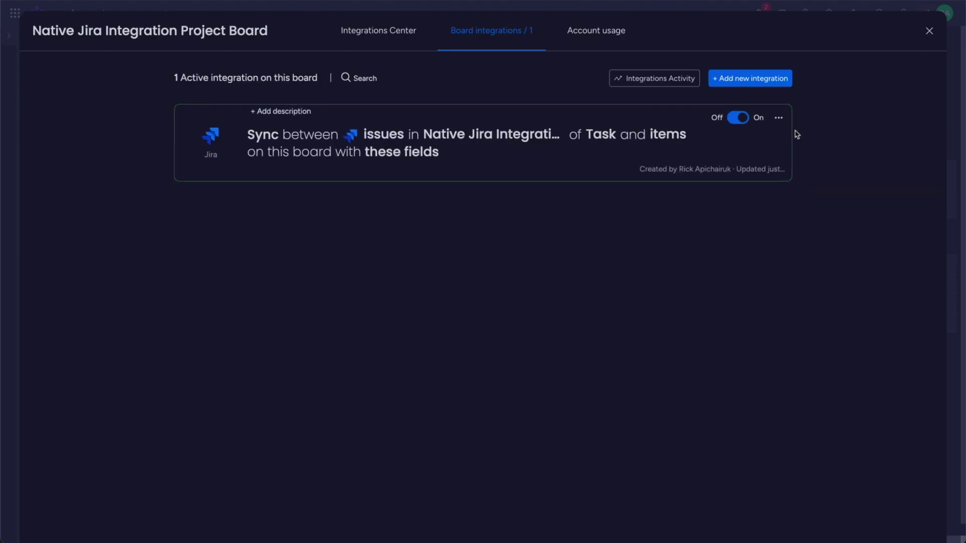
# - Leave the issue and item filters empty, then add the email-registration feature to Requests Backlog
pyautogui.click(572, 355)
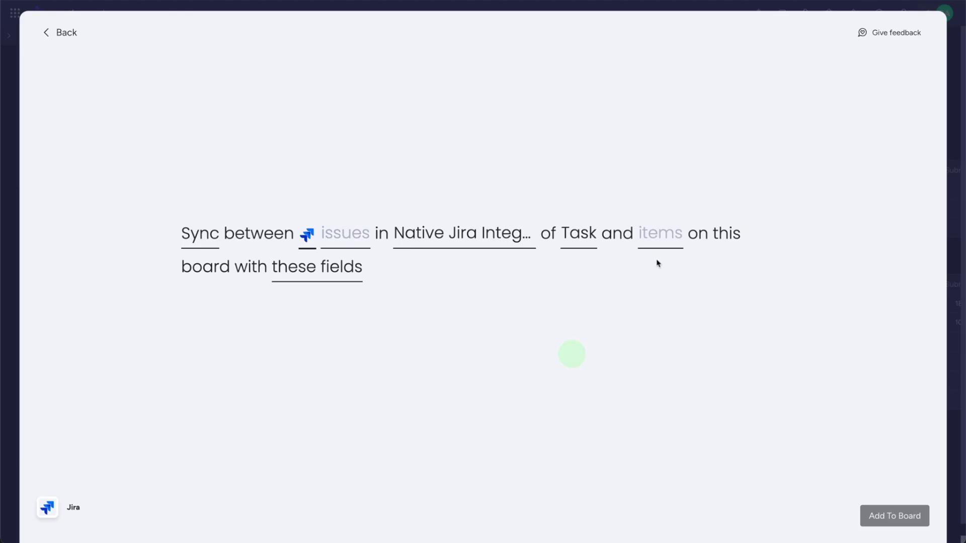
pyautogui.click(334, 233)
pyautogui.click(635, 354)
pyautogui.click(667, 246)
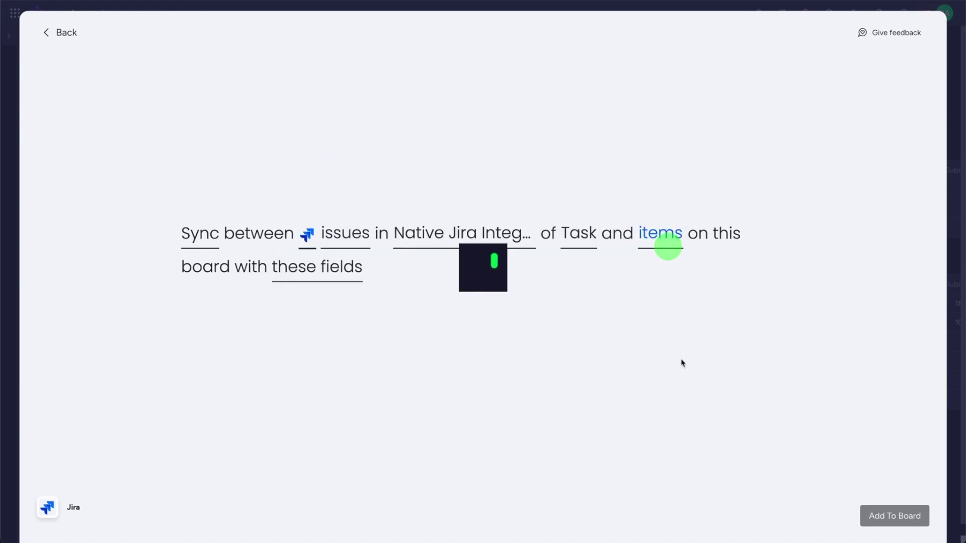
pyautogui.click(649, 353)
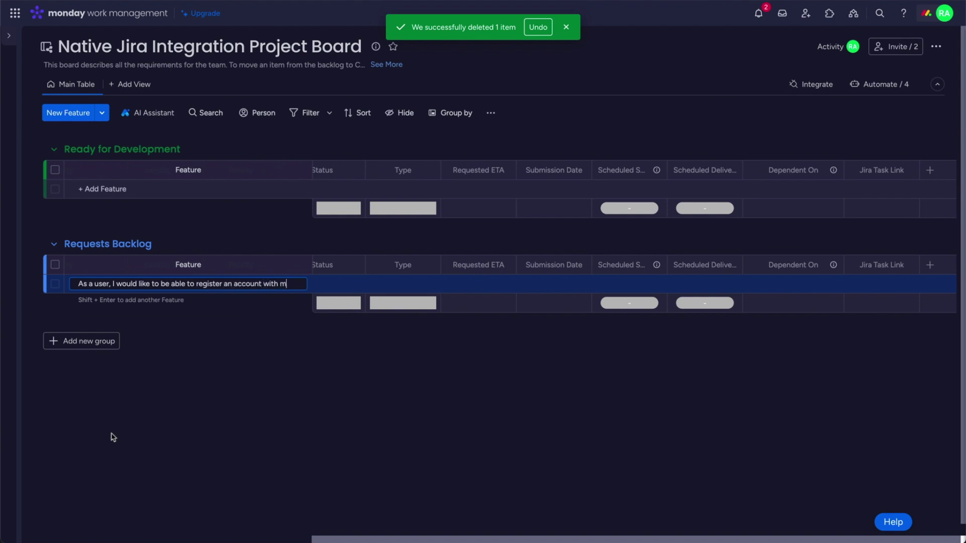
pyautogui.write('il.')
pyautogui.write(' address')
pyautogui.press('Return')
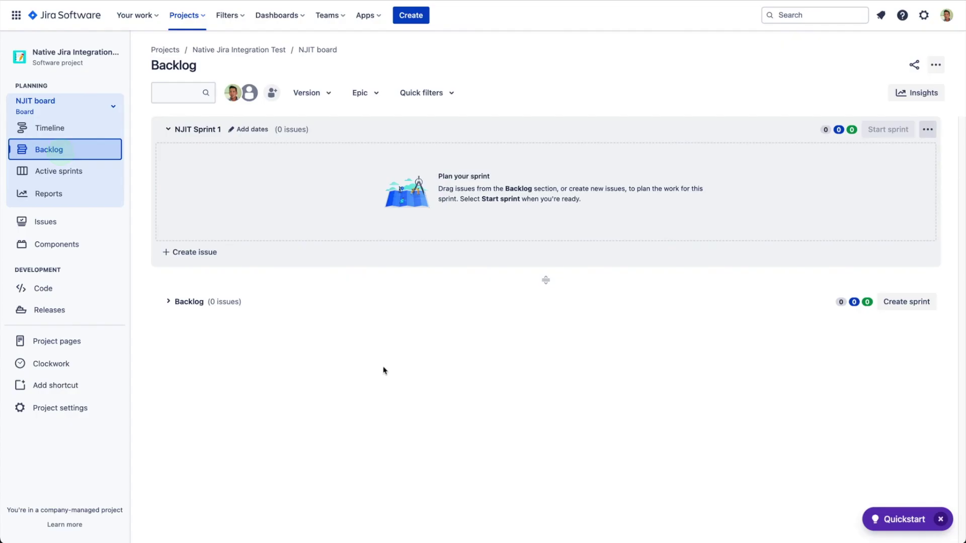
# - Expand Jira's Backlog and move NJIT-1 from TO DO to IN PROGRESS
pyautogui.click(449, 375)
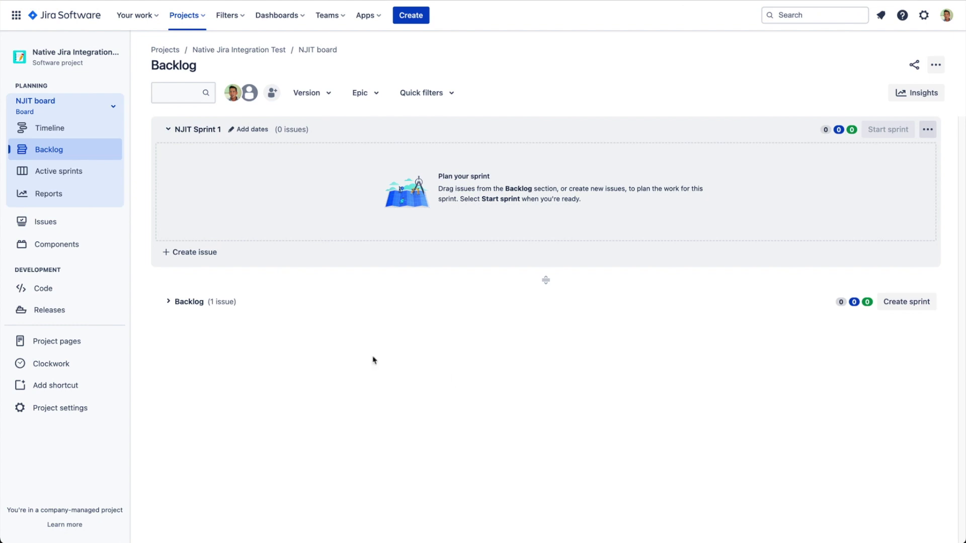
pyautogui.click(168, 302)
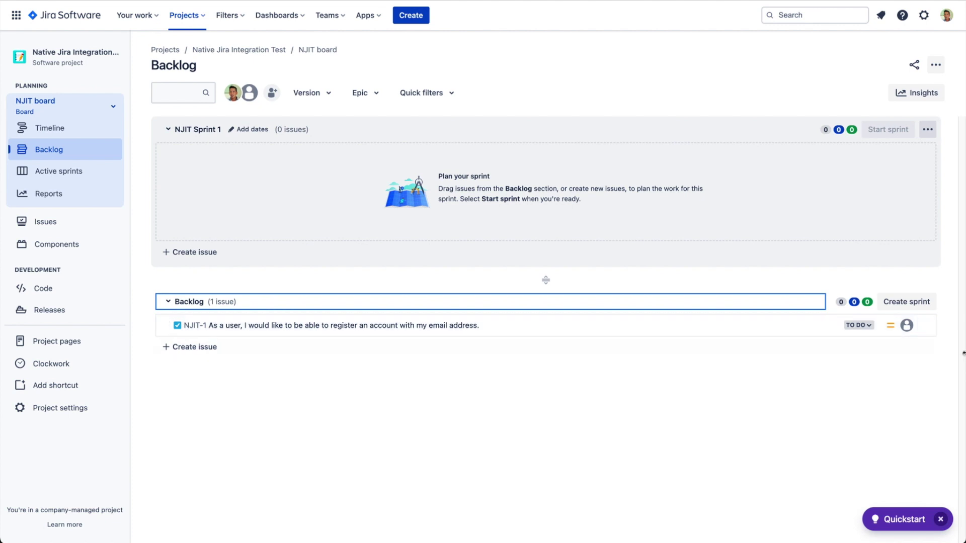
pyautogui.click(869, 328)
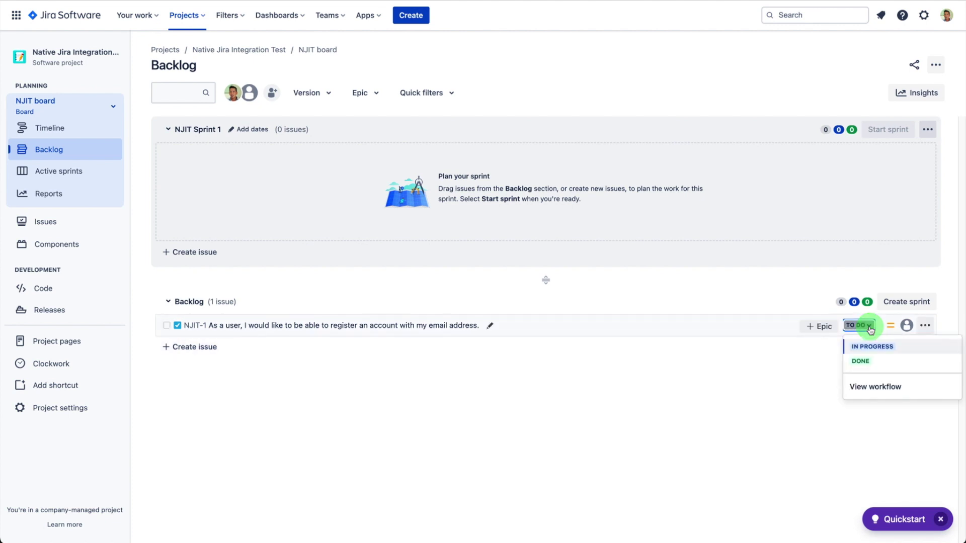
pyautogui.click(877, 347)
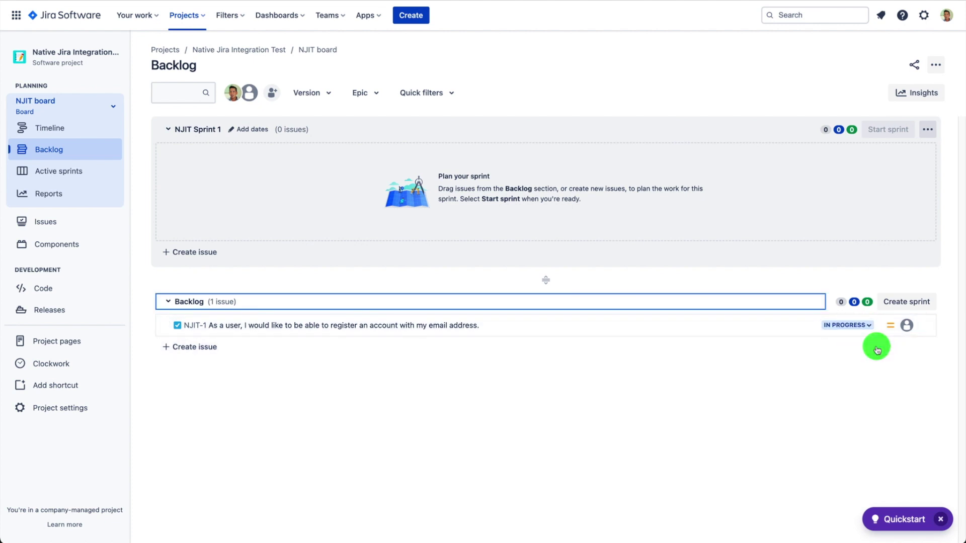
pyautogui.click(679, 428)
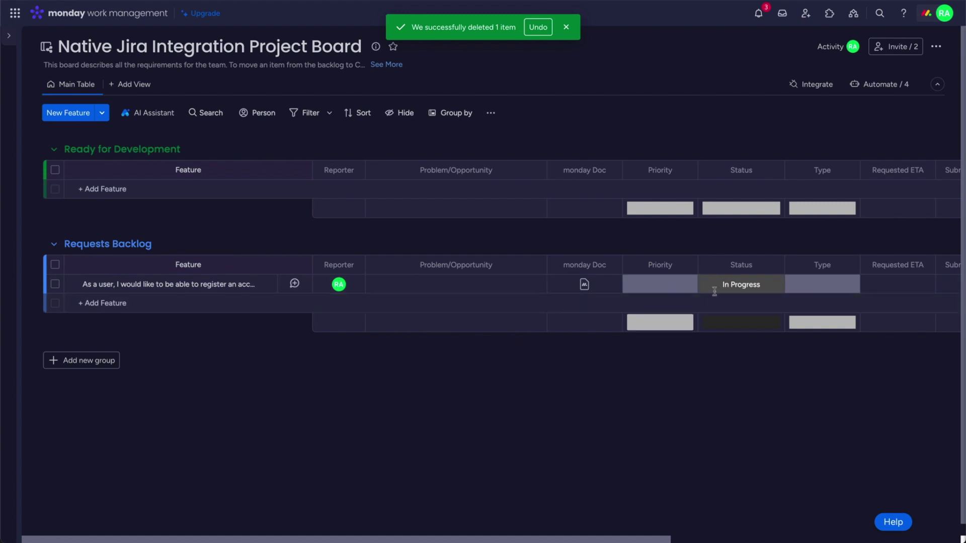
# - Delete the extra Status labels, from Ready for Development and Needs information through UAT
pyautogui.click(758, 286)
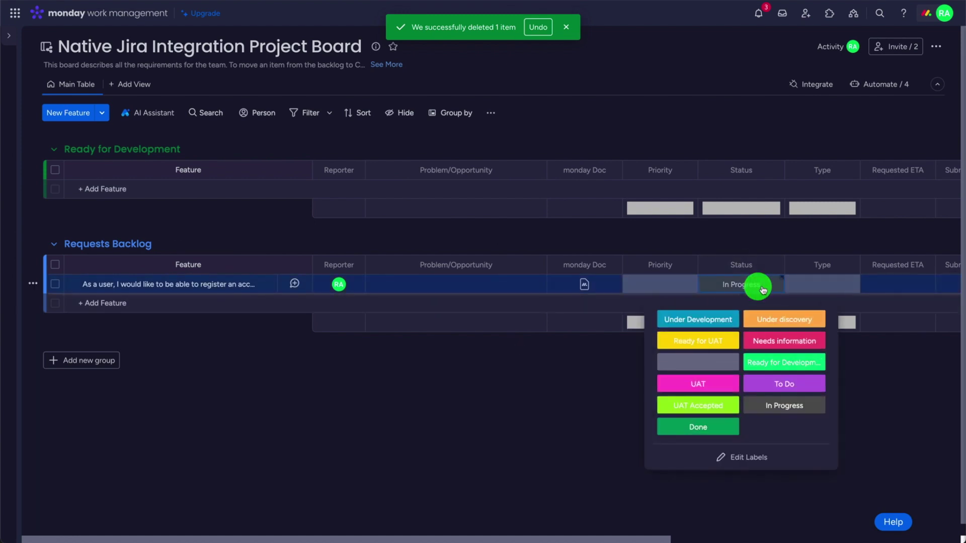
pyautogui.click(765, 458)
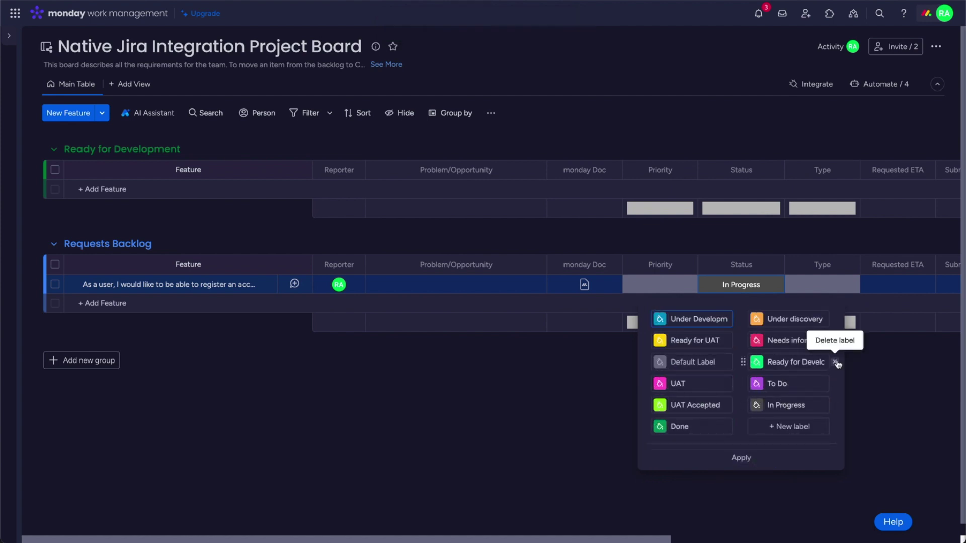
pyautogui.click(836, 363)
pyautogui.click(835, 342)
pyautogui.click(833, 322)
pyautogui.click(736, 320)
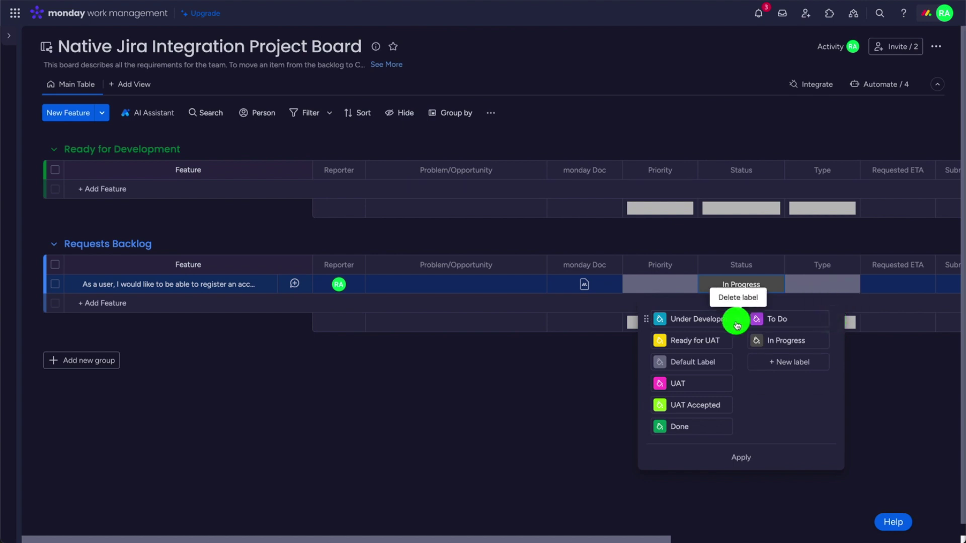
pyautogui.click(738, 320)
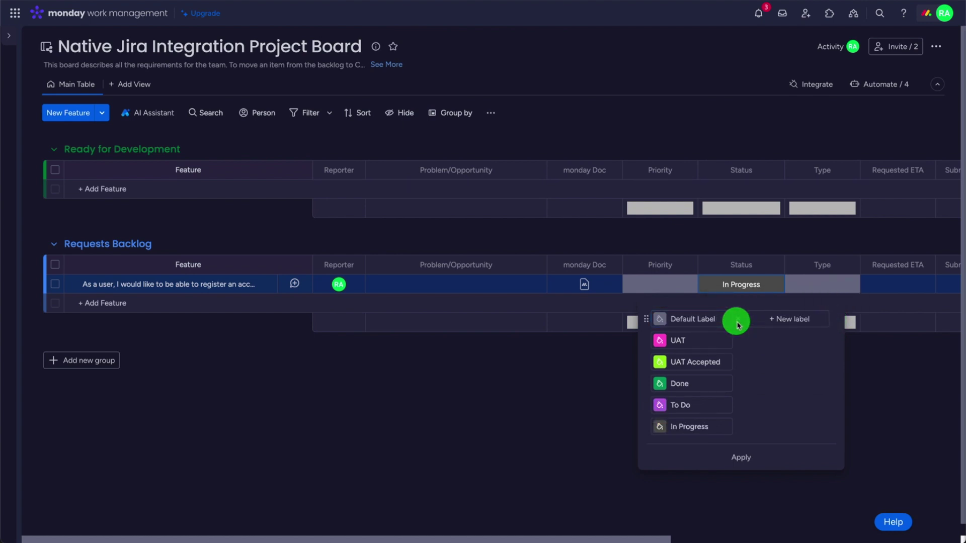
pyautogui.click(738, 362)
pyautogui.click(788, 340)
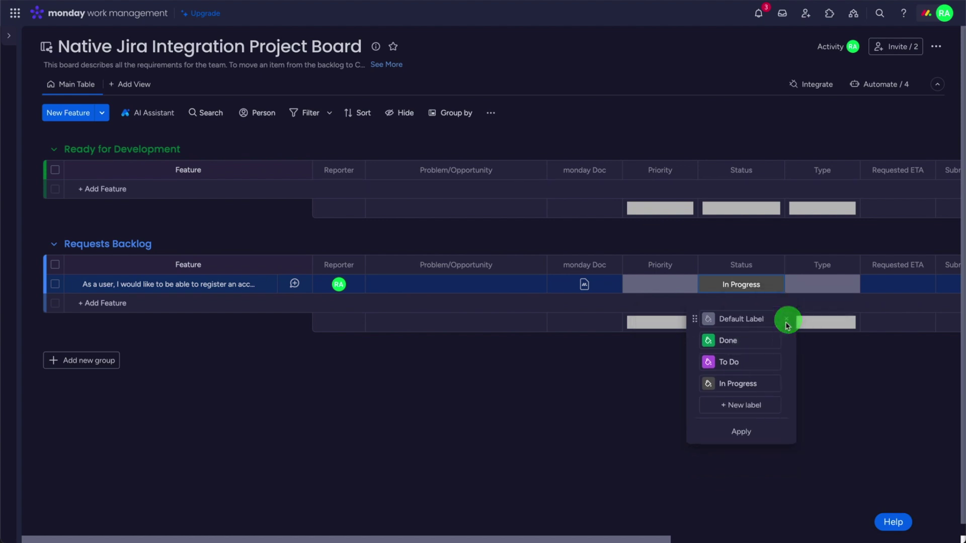
pyautogui.click(787, 322)
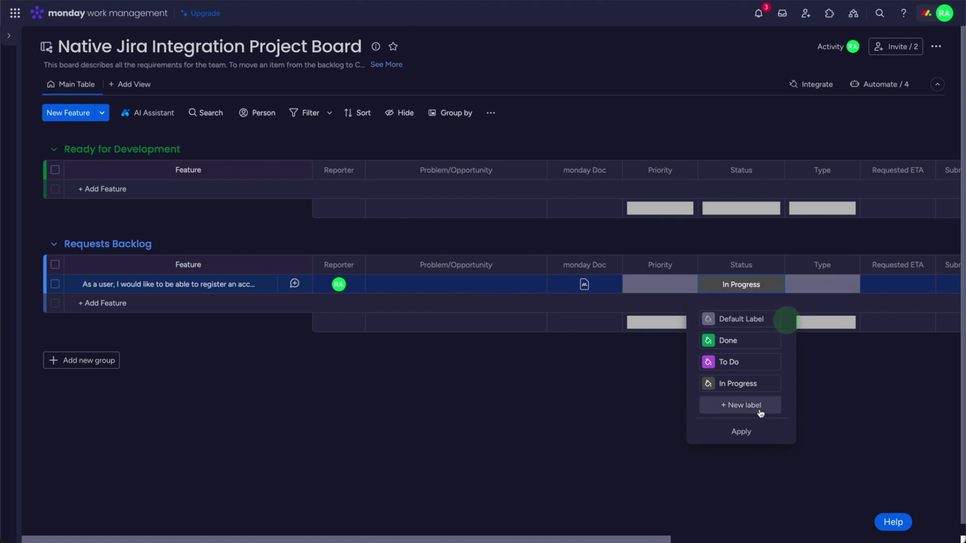
# - Edit the In Progress label text and apply the Status label changes
pyautogui.click(762, 382)
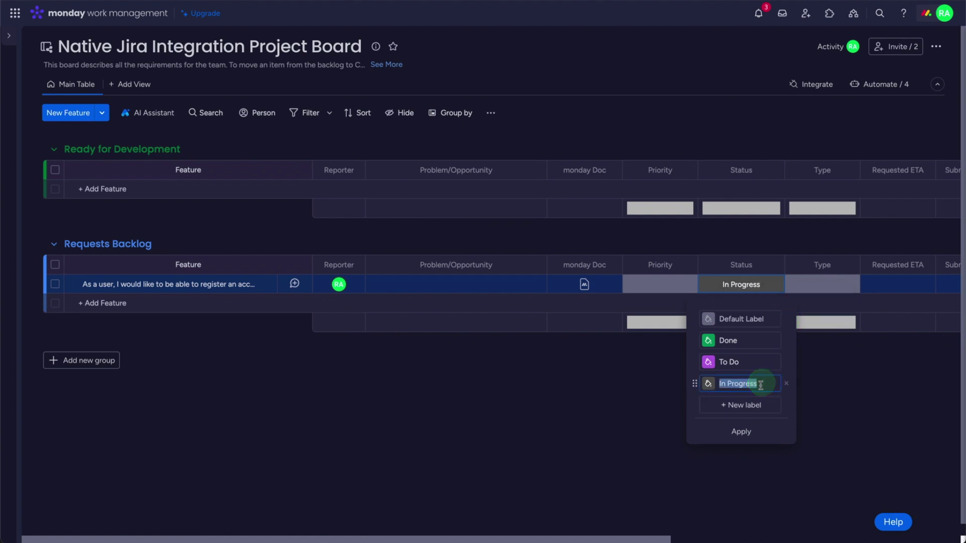
pyautogui.press('BackSpace')
pyautogui.click(787, 384)
pyautogui.click(756, 412)
pyautogui.click(839, 416)
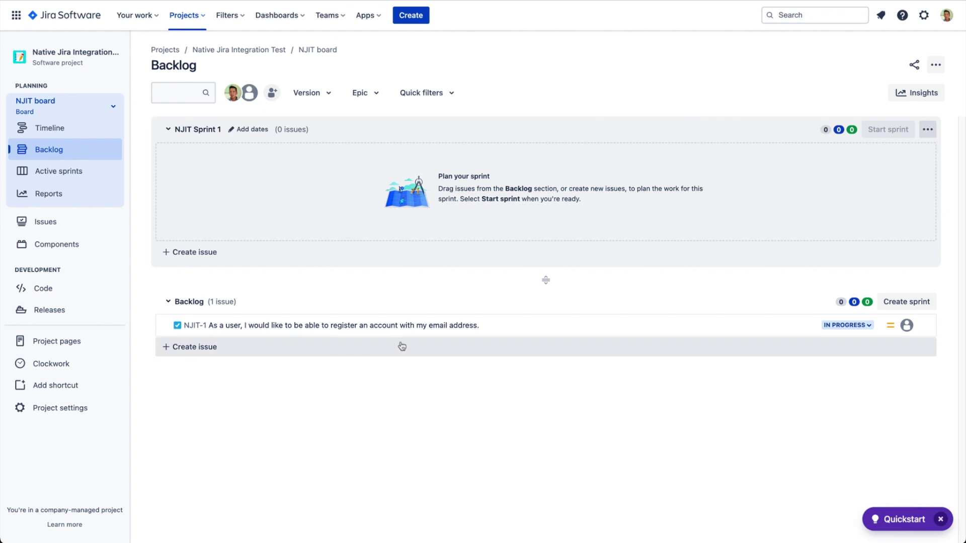
# - Change NJIT-1's status in Jira to Done
pyautogui.click(868, 326)
pyautogui.click(841, 362)
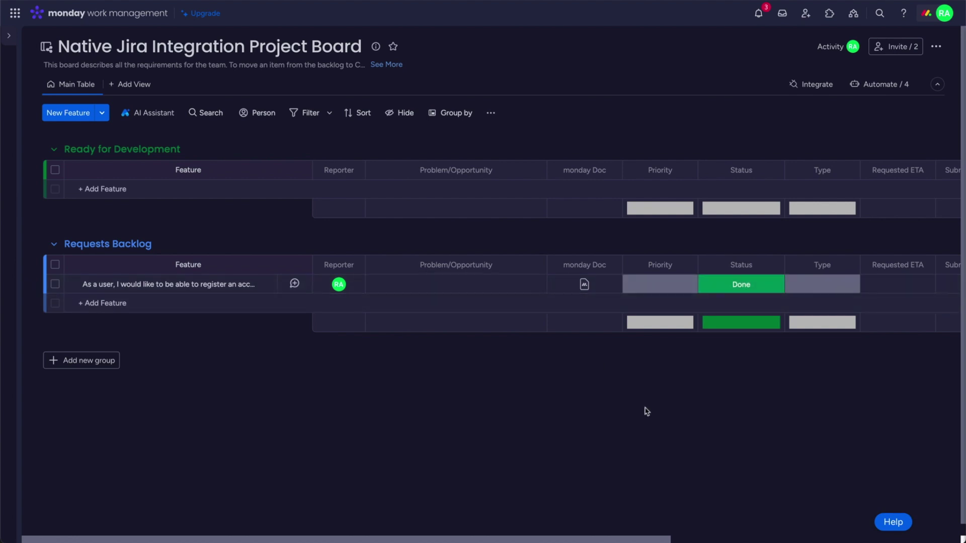
# - Add subitems Install authentication framework, UI/UX of user registration screens, and Database schema design
pyautogui.hscroll(8, 646, 417)
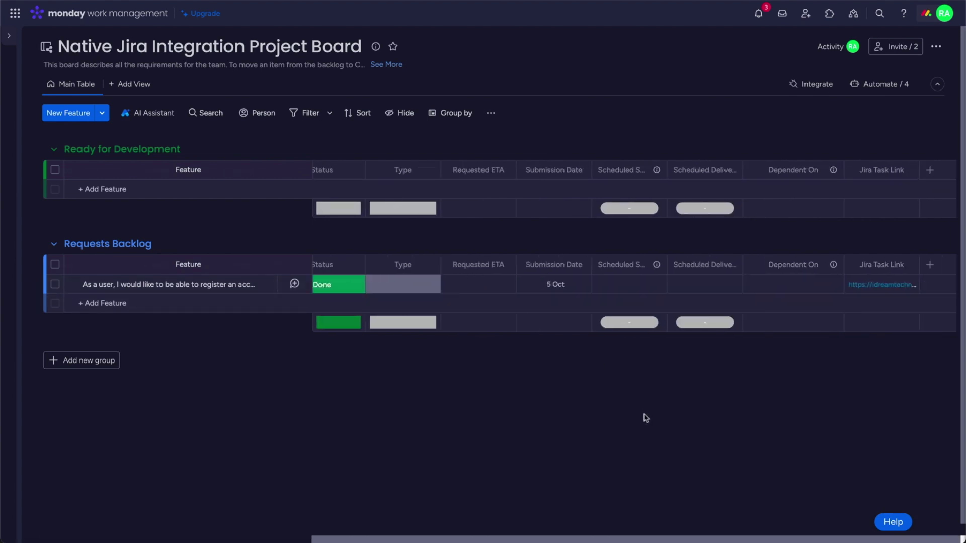
pyautogui.hscroll(-8, 647, 418)
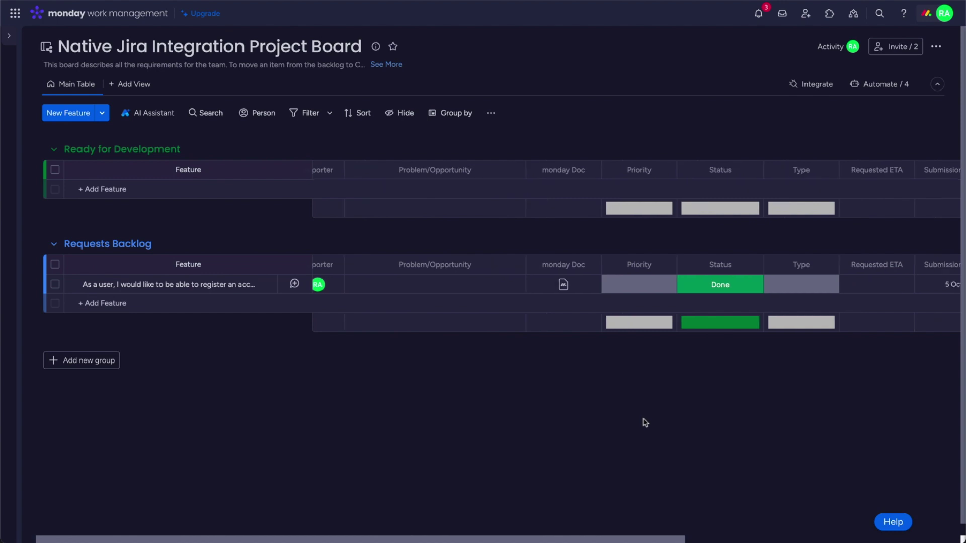
pyautogui.click(72, 284)
pyautogui.write('Install')
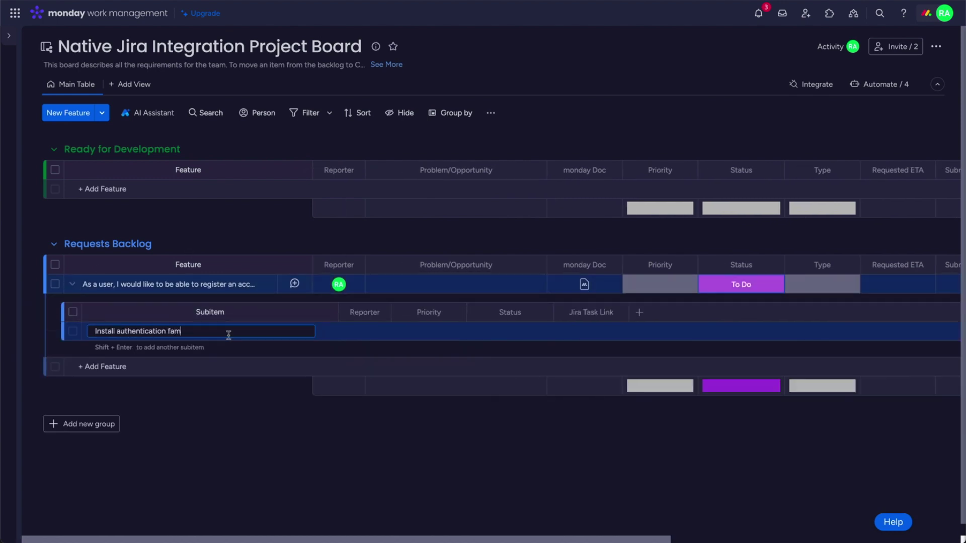
pyautogui.write(' authentication framework')
pyautogui.press('Return')
pyautogui.write('UI/UX of user registration screens')
pyautogui.press('Return')
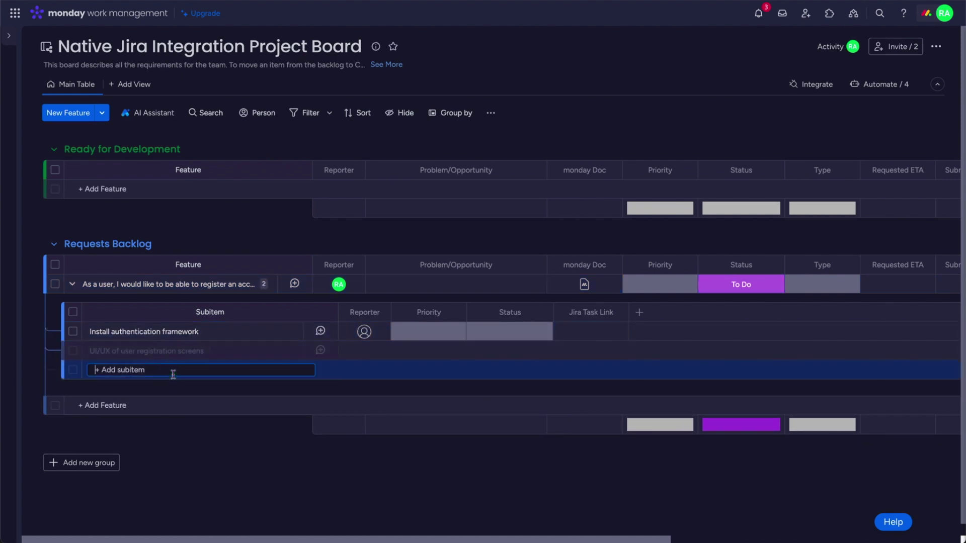
pyautogui.write('Database schema design')
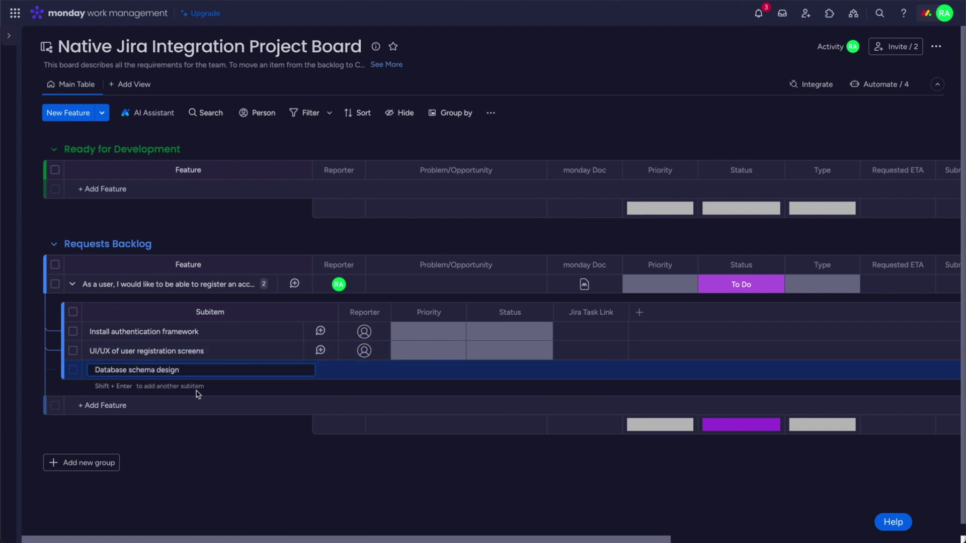
pyautogui.press('Return')
# - Add the Create models in framework subitem, correcting its misspelled title in the detail panel
pyautogui.click(191, 389)
pyautogui.write('Create models')
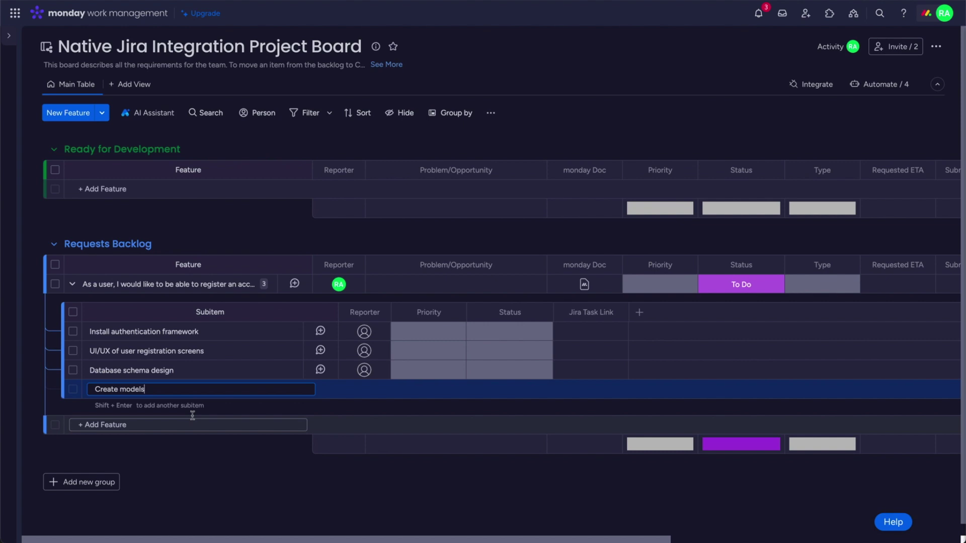
pyautogui.write(' in framewokr')
pyautogui.press('Return')
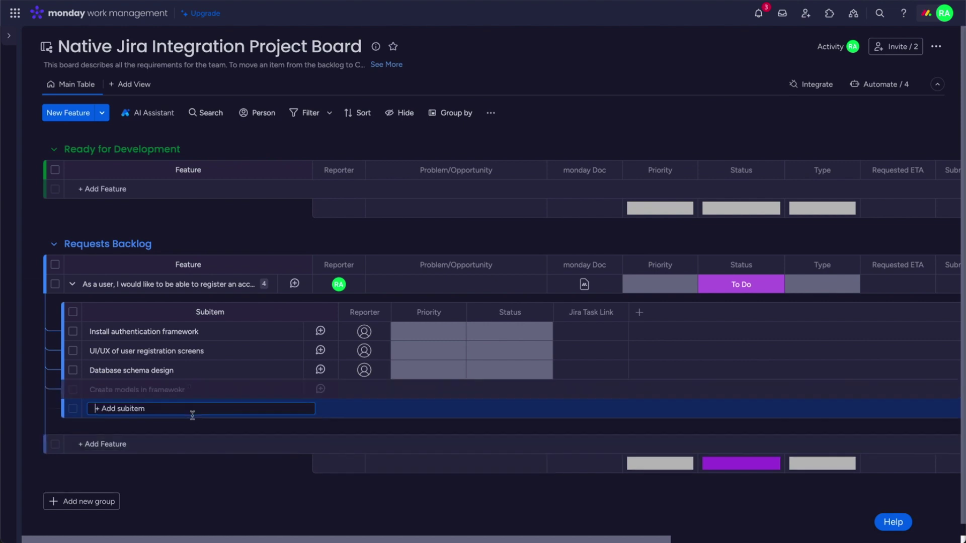
pyautogui.click(190, 390)
pyautogui.click(781, 76)
pyautogui.press('BackSpace')
pyautogui.press('BackSpace')
pyautogui.write('rk')
pyautogui.press('Return')
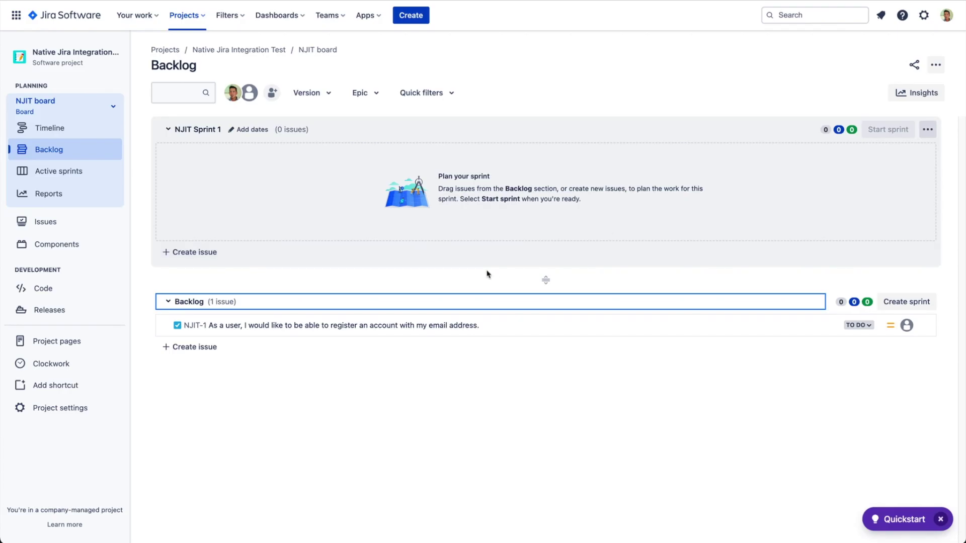
pyautogui.click(356, 392)
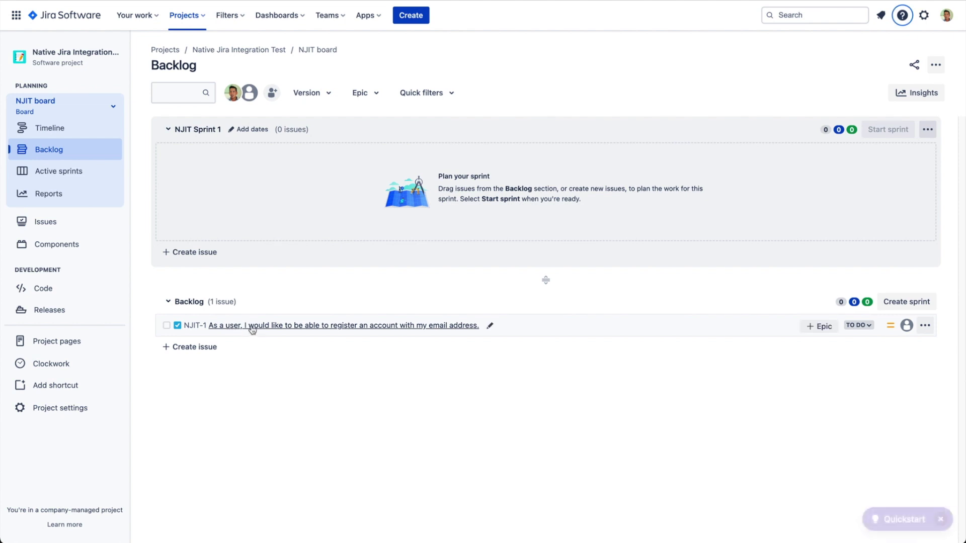
# - Open NJIT-1's details from the backlog, then open its full issue page
pyautogui.click(189, 326)
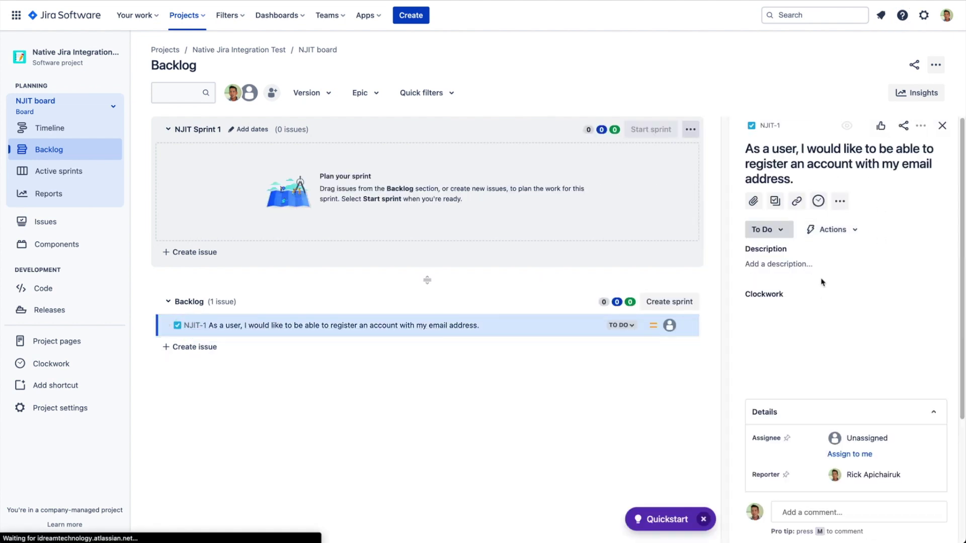
pyautogui.scroll(-3, 816, 331)
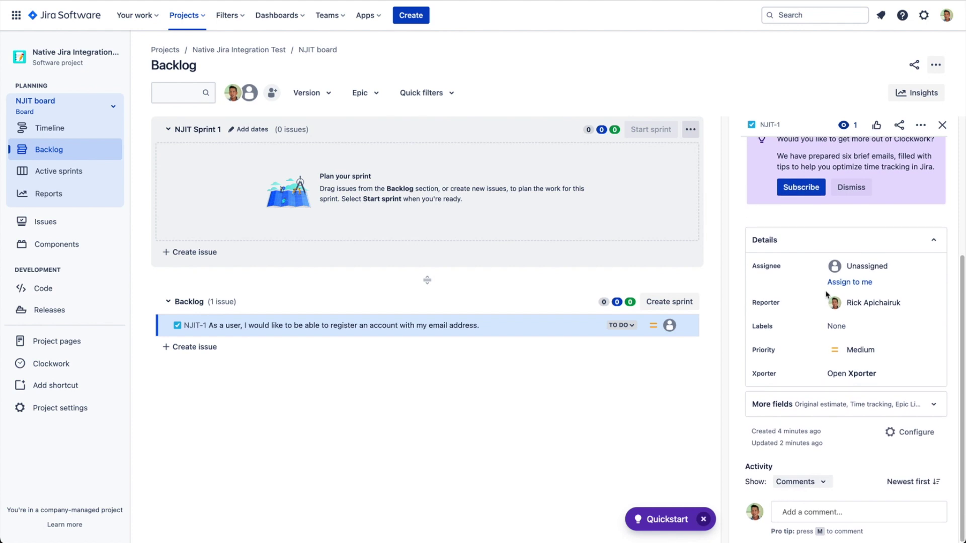
pyautogui.scroll(4, 826, 295)
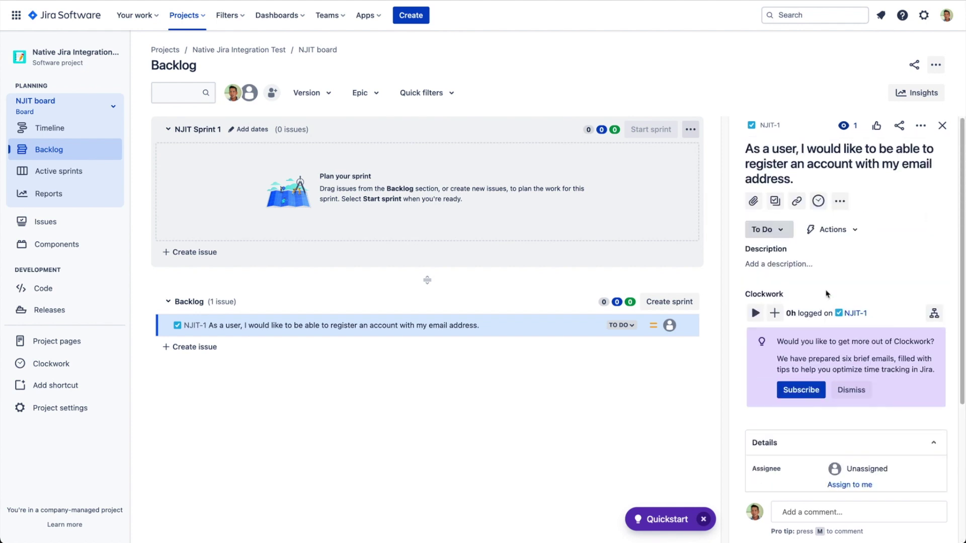
pyautogui.scroll(-4, 825, 294)
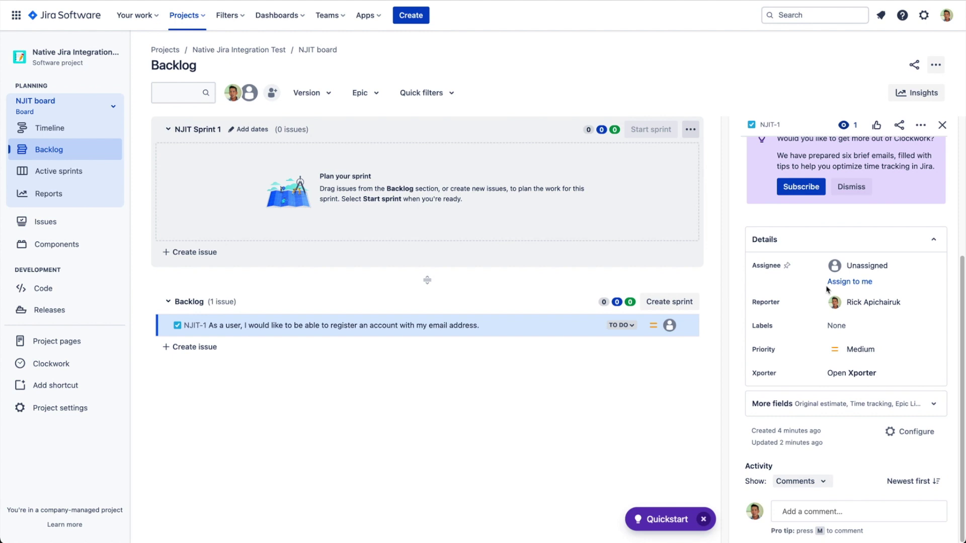
pyautogui.scroll(4, 828, 290)
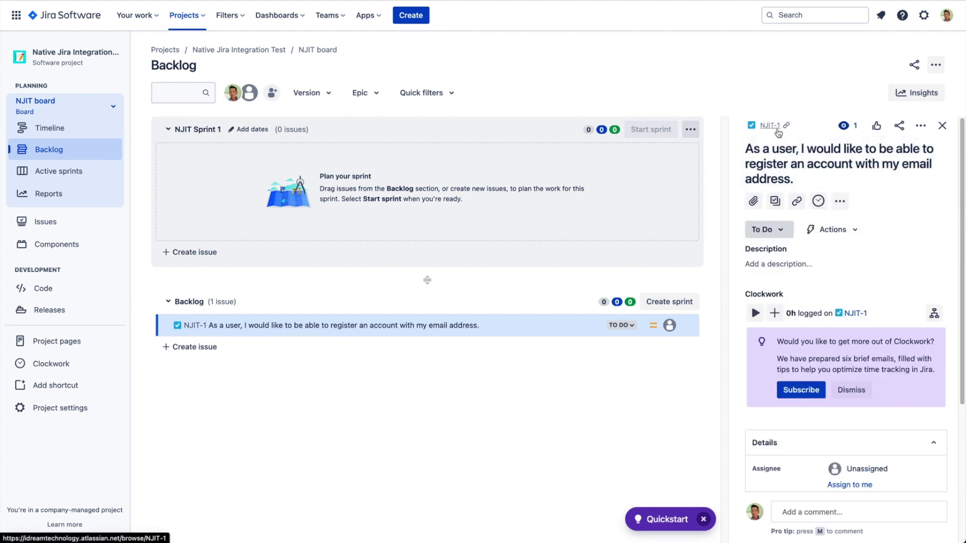
pyautogui.click(770, 126)
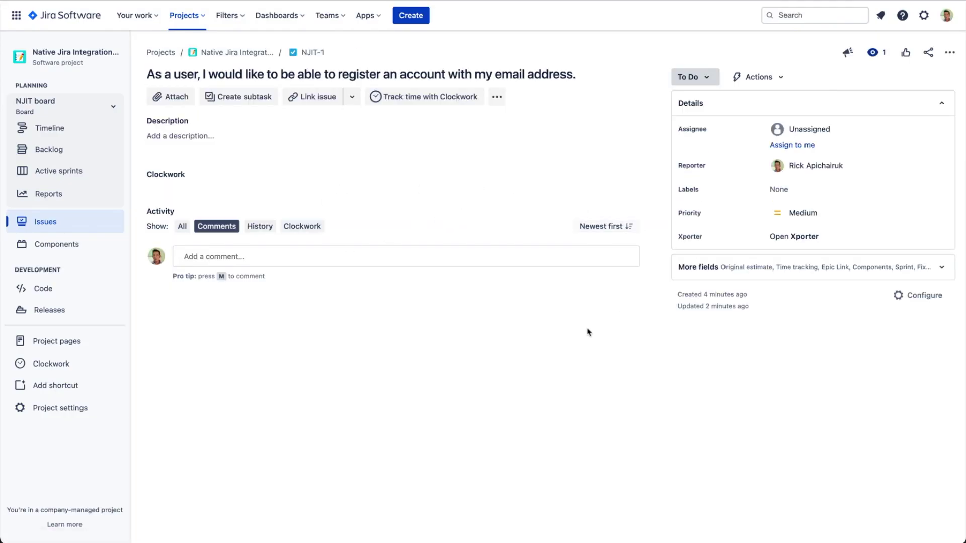
# - Create subtasks 'Test creation of subtask' and 'Subtask 2' under NJIT-1
pyautogui.click(254, 99)
pyautogui.click(255, 195)
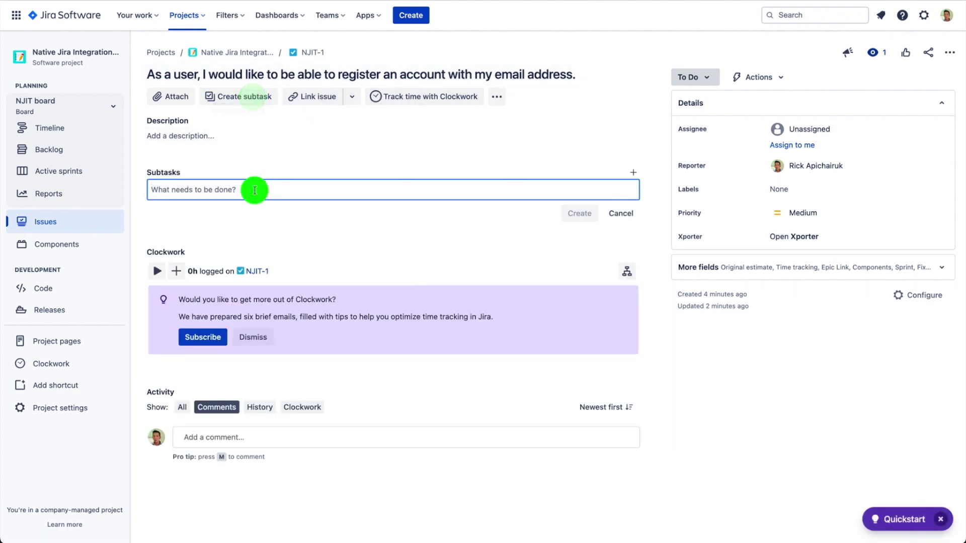
pyautogui.write('Test')
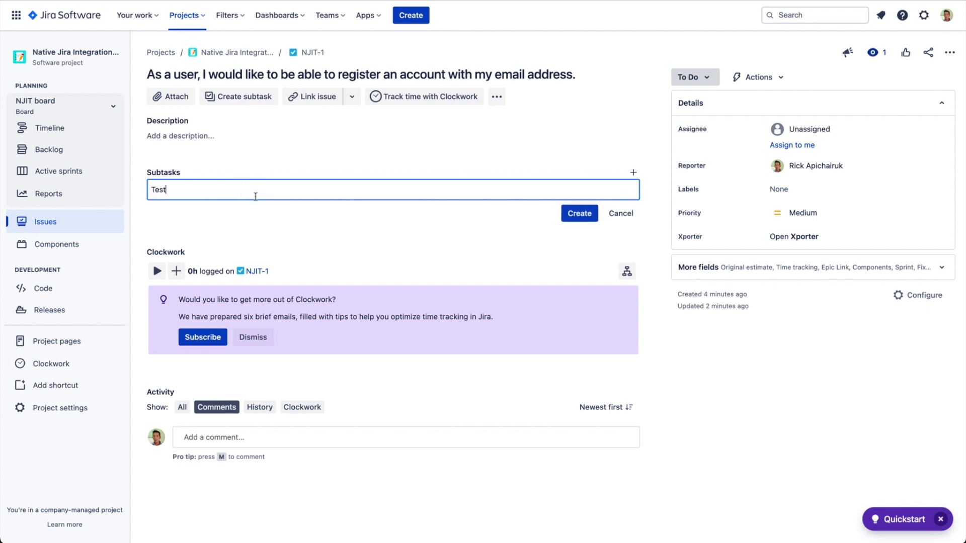
pyautogui.write(' creation of subtask')
pyautogui.press('Return')
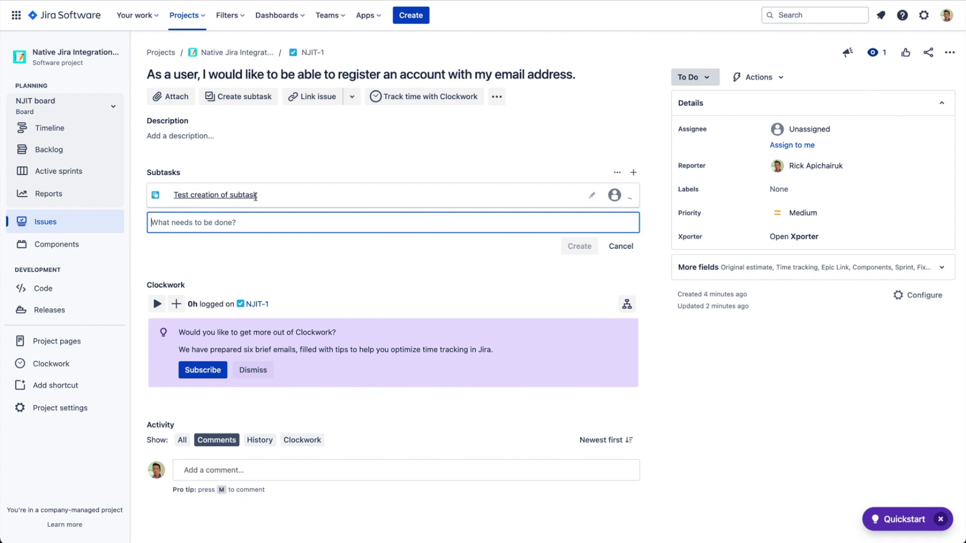
pyautogui.write('Subtask 2')
pyautogui.press('Return')
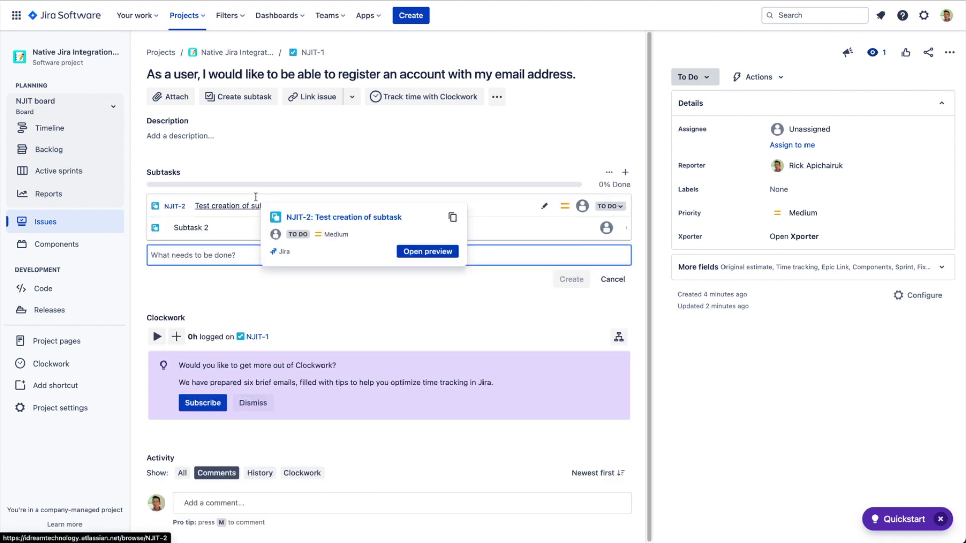
pyautogui.moveTo(262, 228)
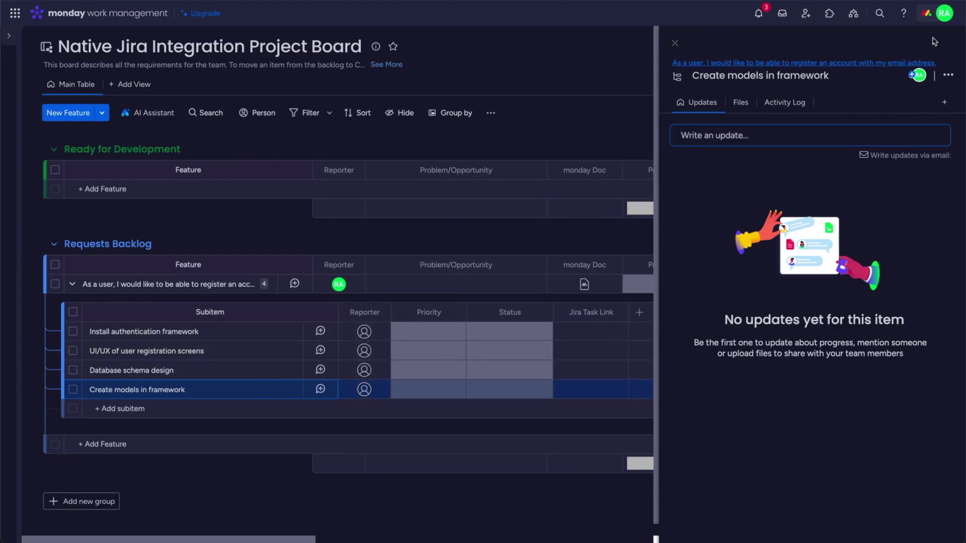
# - Close the subitem panel and expand the registration feature to show its four subitems
pyautogui.click(675, 43)
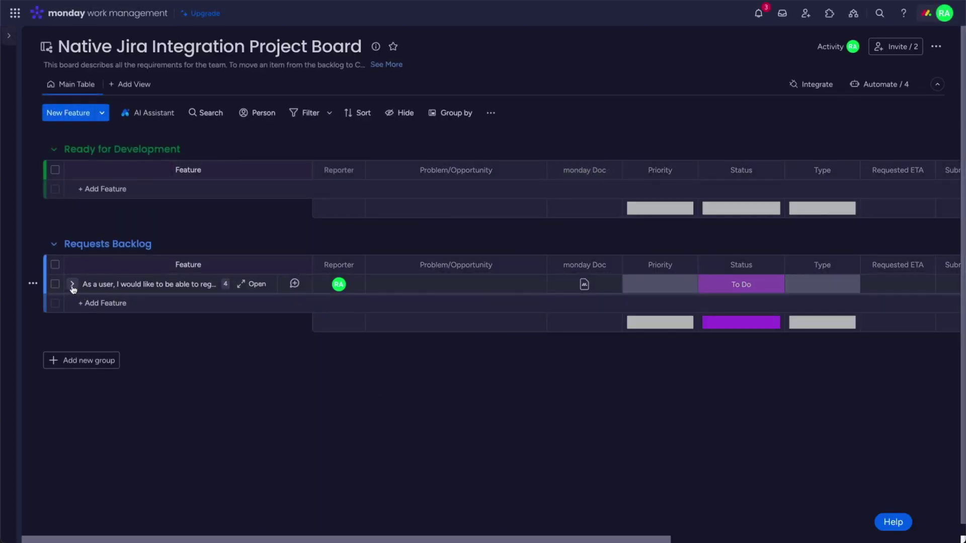
pyautogui.click(72, 285)
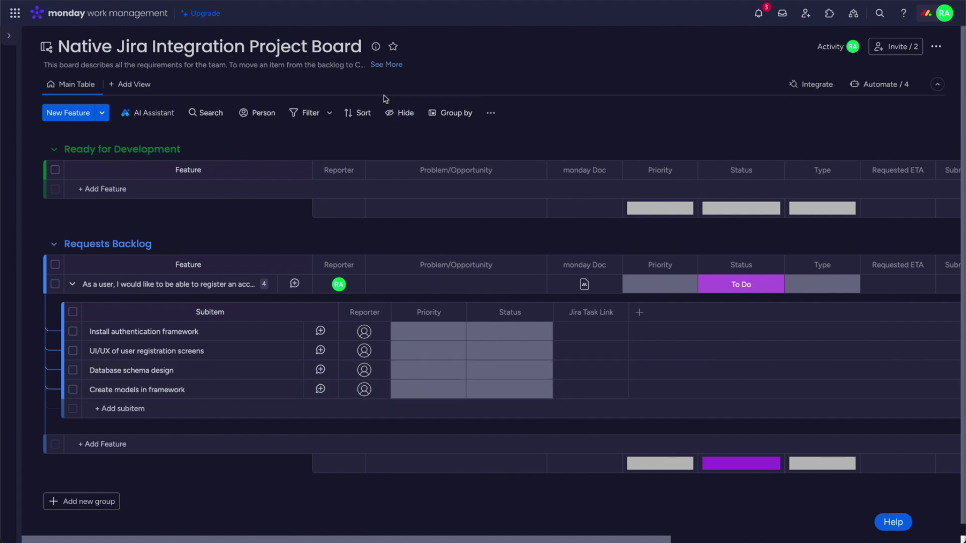
# - Switch to the Project Board - DEV IN PROGRESS board and start a new ICEBOX feature
pyautogui.click(12, 39)
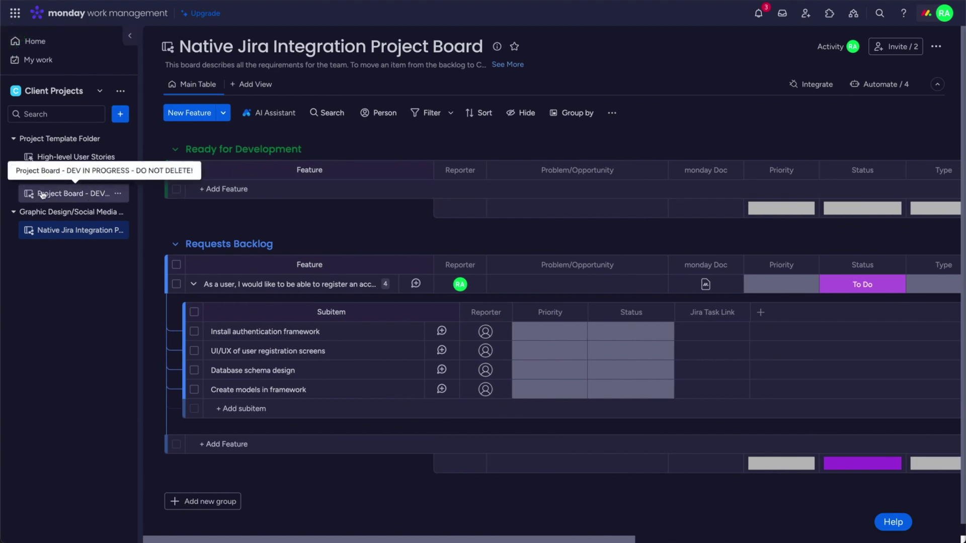
pyautogui.click(45, 195)
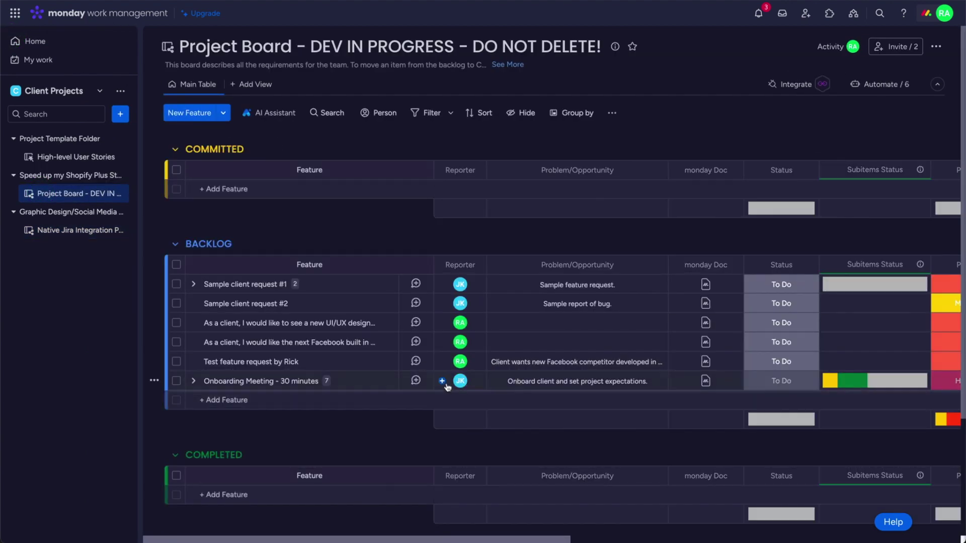
pyautogui.scroll(-3, 447, 385)
pyautogui.scroll(3, 447, 387)
pyautogui.scroll(-3, 447, 382)
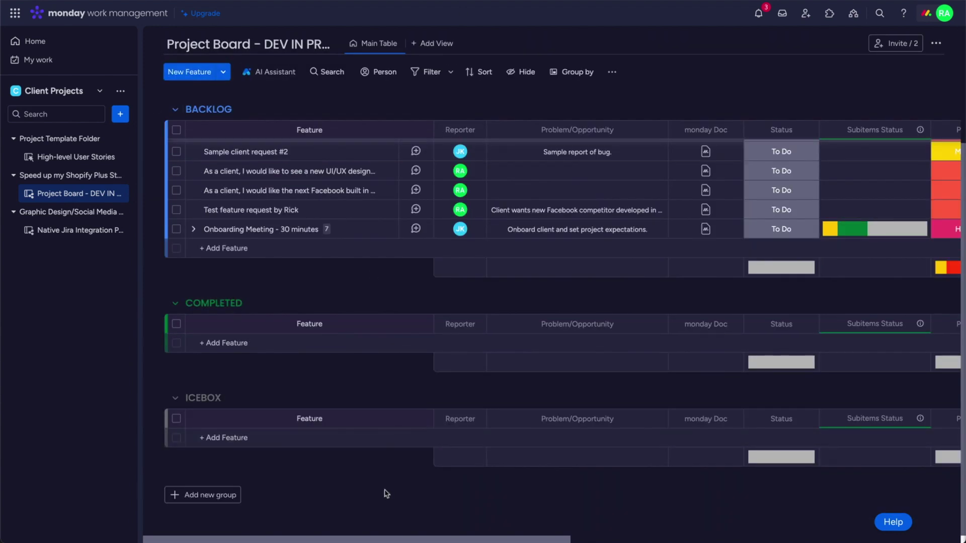
pyautogui.scroll(1, 279, 437)
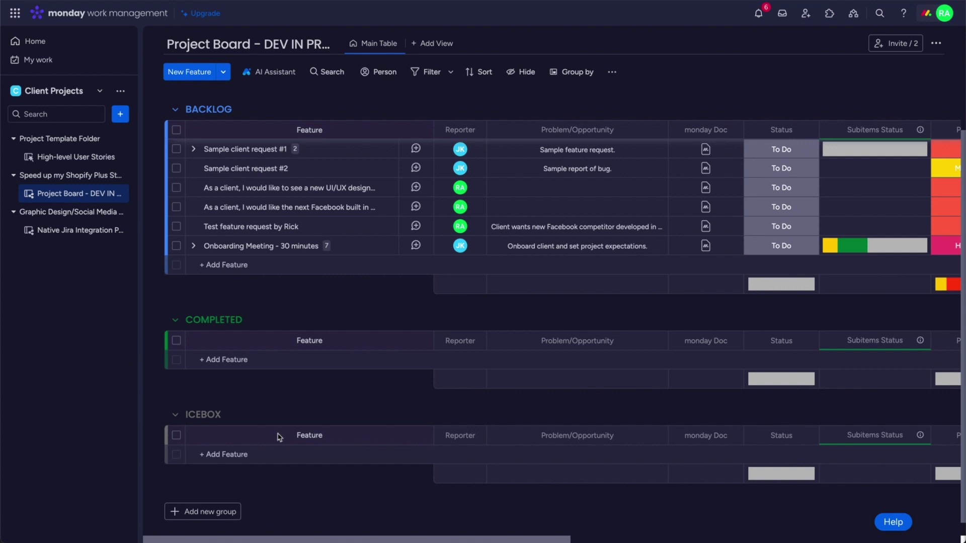
pyautogui.click(248, 454)
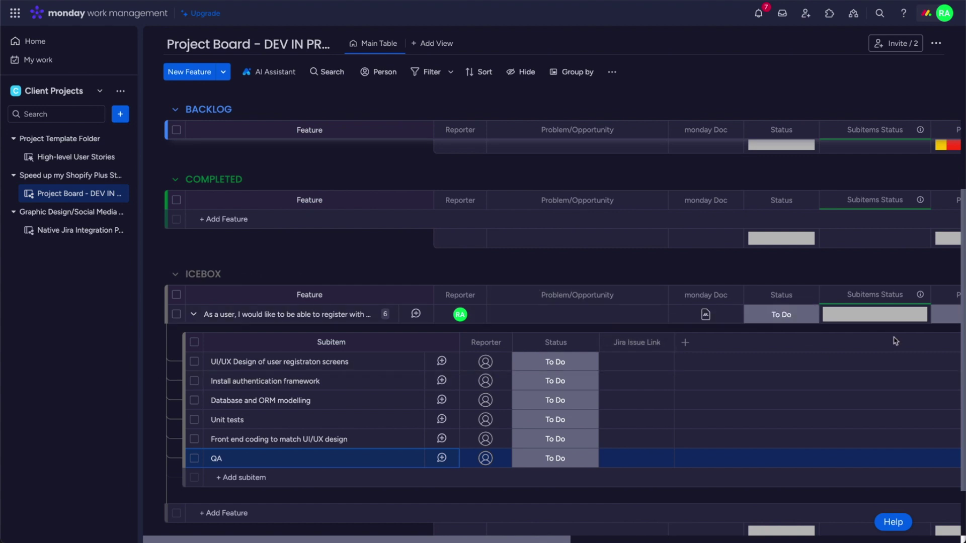
# - Scroll the board right to reach the Planning Status column
pyautogui.hscroll(3, 896, 341)
pyautogui.hscroll(6, 896, 341)
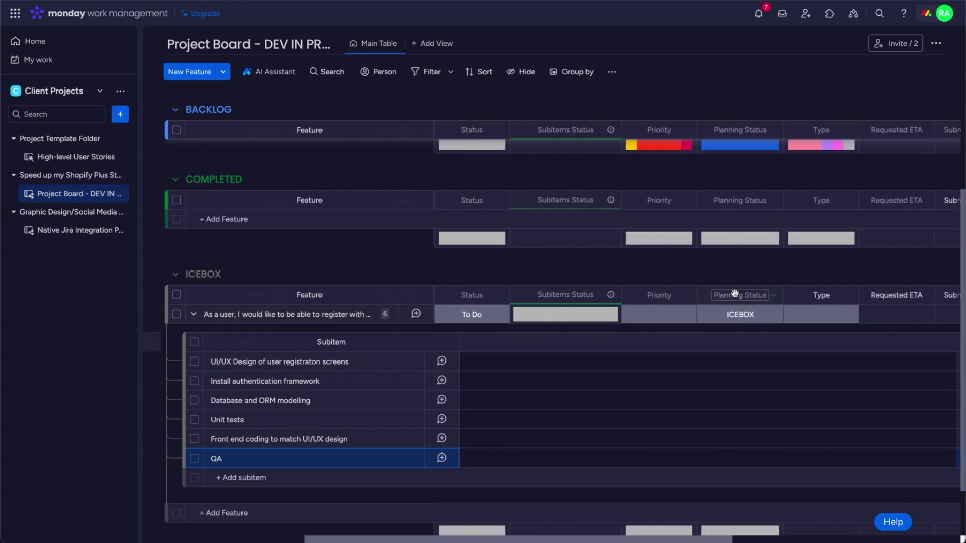
# - Change the registration feature's Planning Status from ICEBOX to Backlog
pyautogui.click(741, 316)
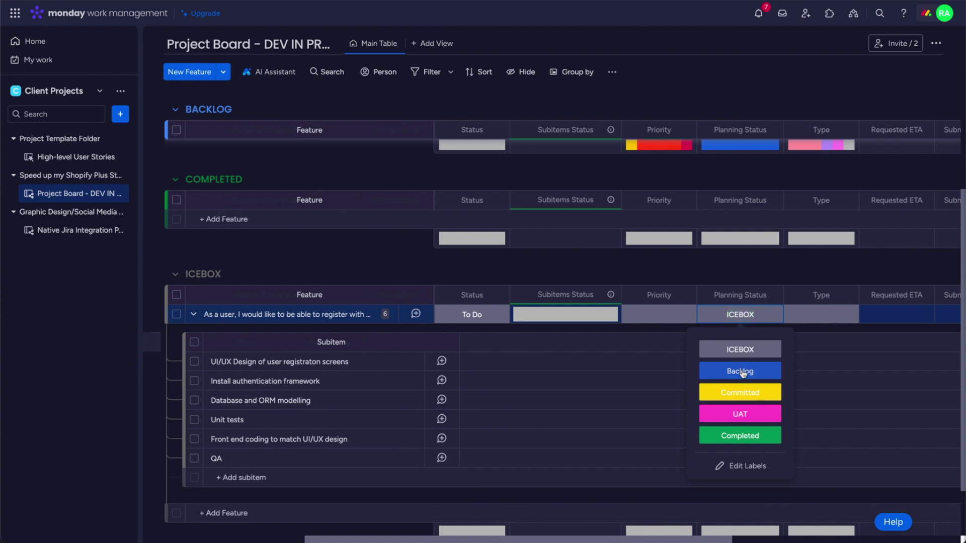
pyautogui.click(743, 373)
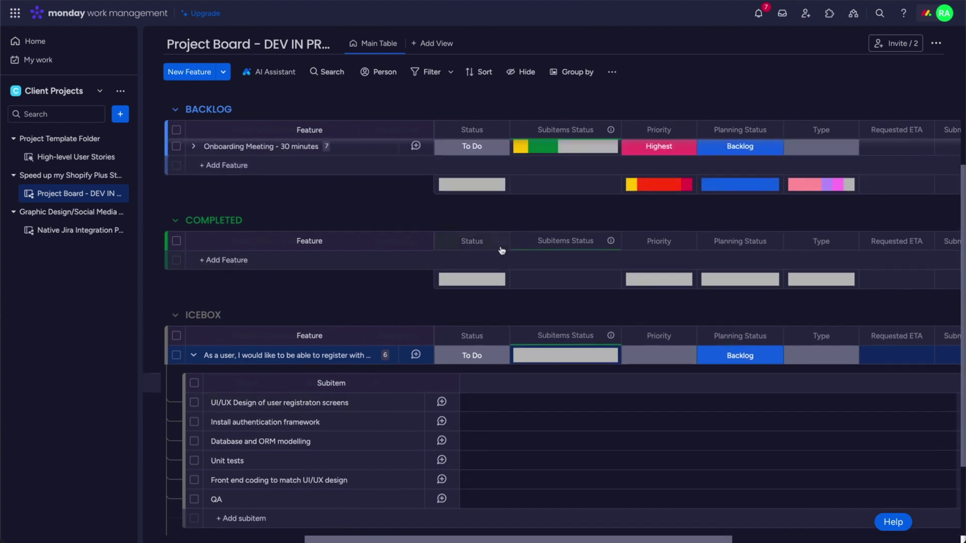
pyautogui.scroll(5, 500, 247)
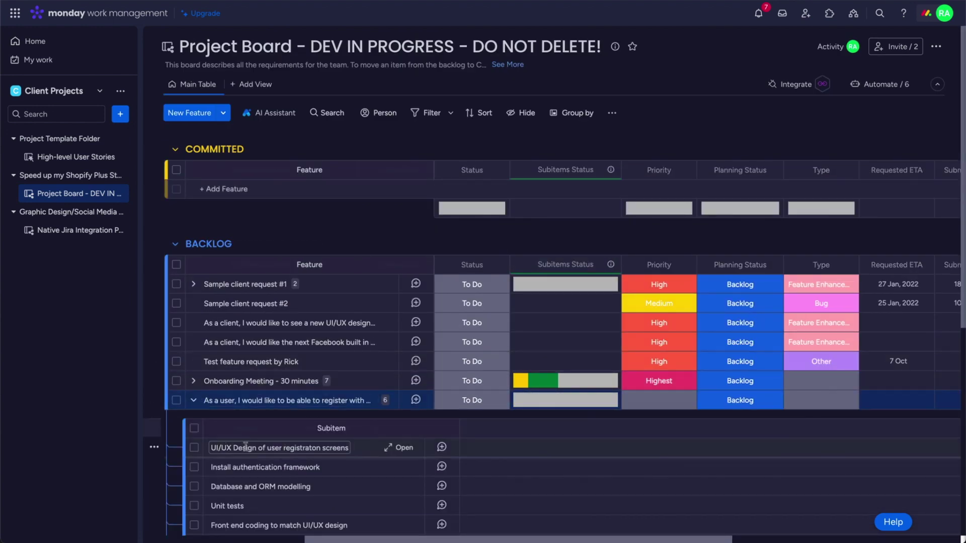
pyautogui.scroll(-3, 372, 462)
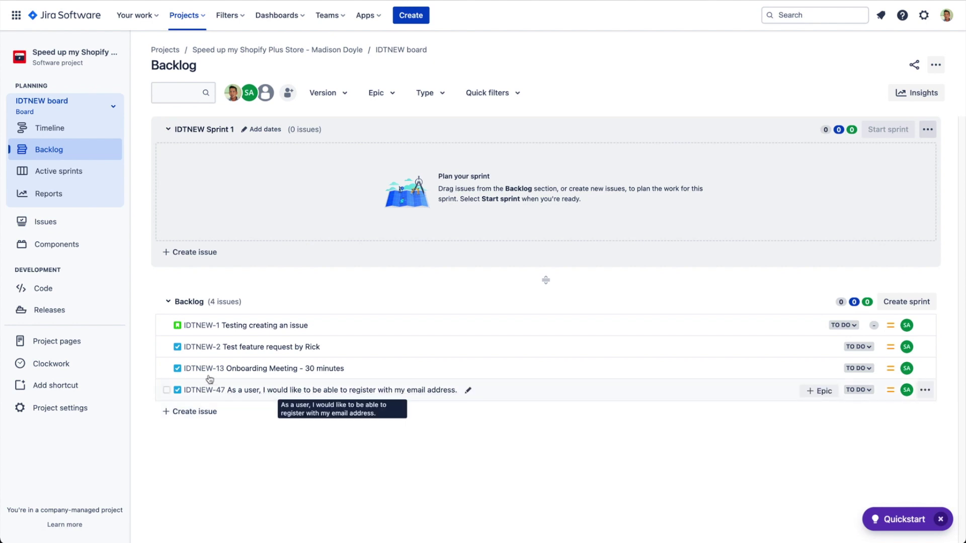
# - Open IDTNEW-47's details from the backlog, then its full issue page
pyautogui.click(201, 388)
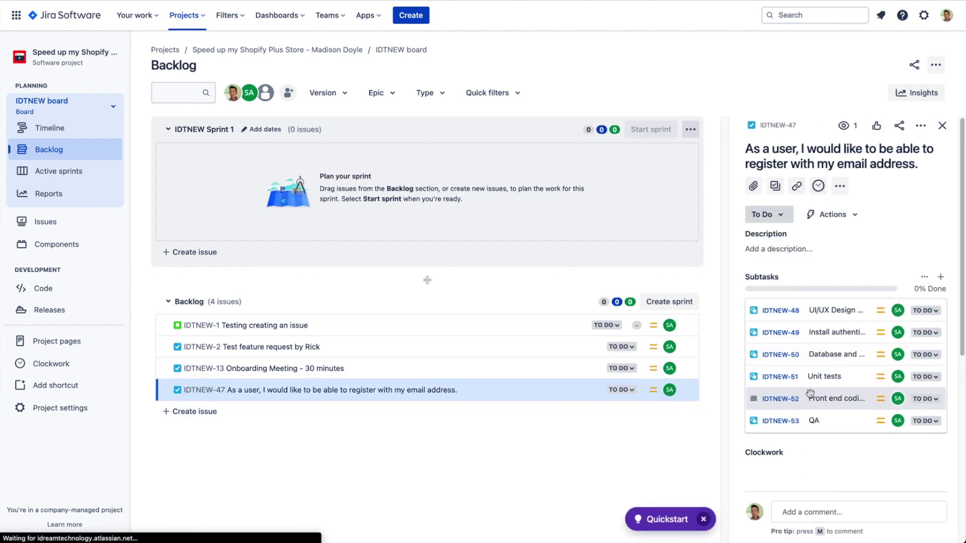
pyautogui.click(778, 125)
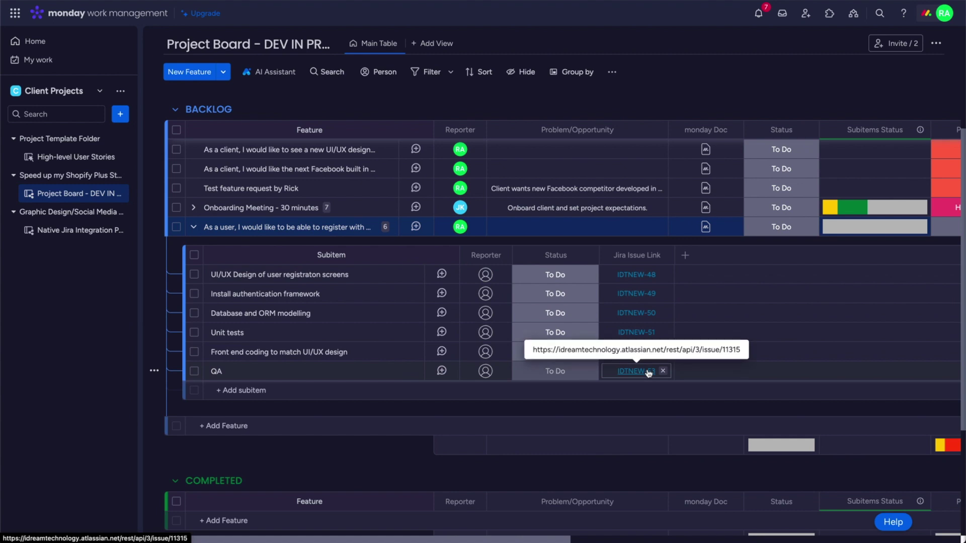
pyautogui.hscroll(10, 796, 213)
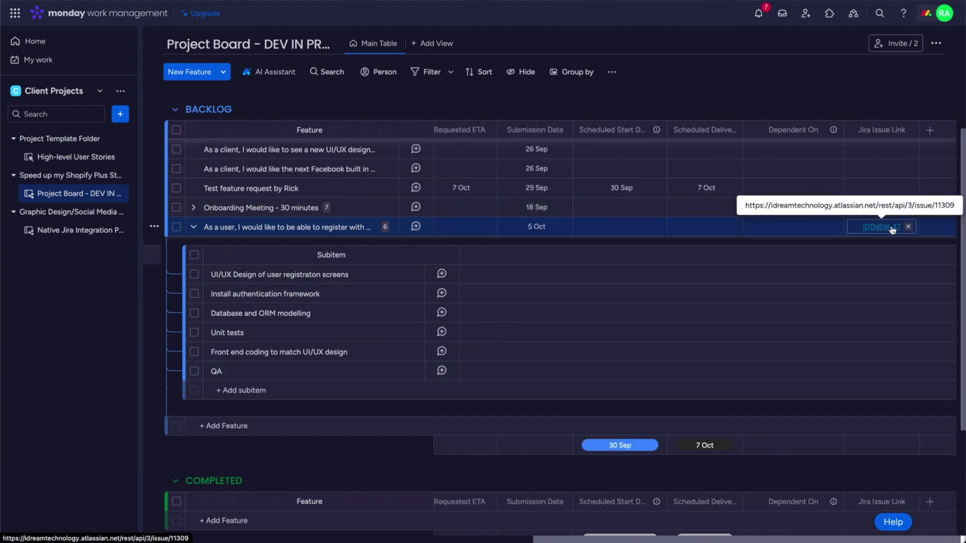
pyautogui.hscroll(-10, 686, 262)
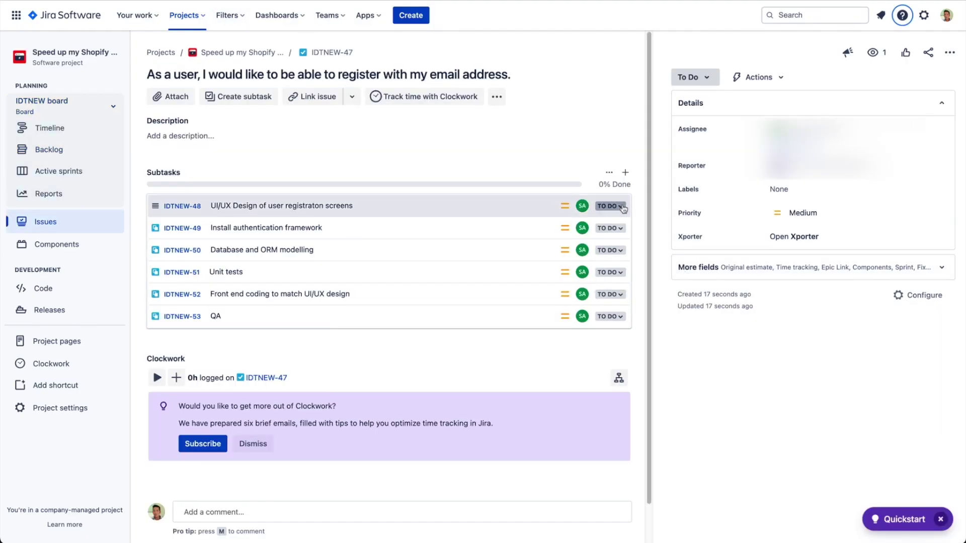
# - Move the UI/UX design subtask to In Progress, and the authentication framework subtask to In Progress, then Done
pyautogui.click(622, 207)
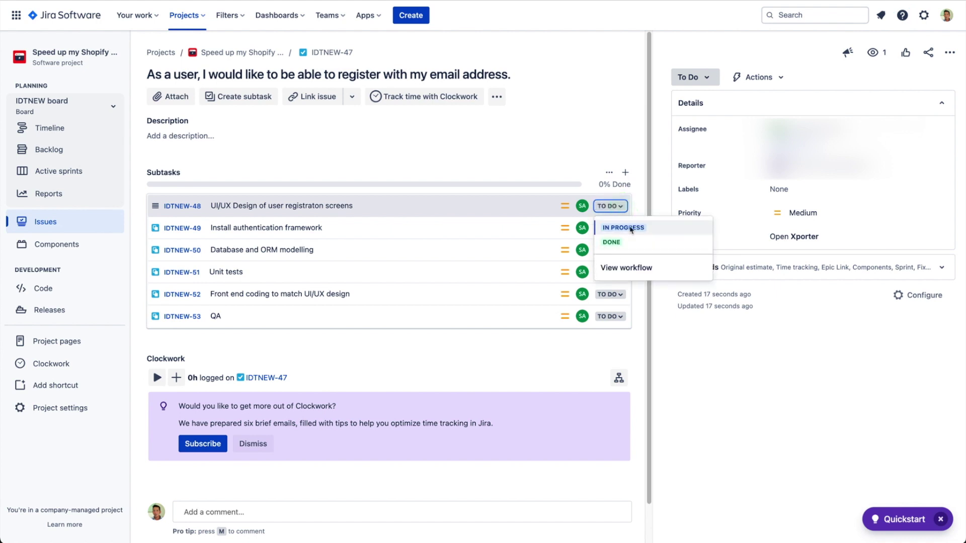
pyautogui.click(629, 226)
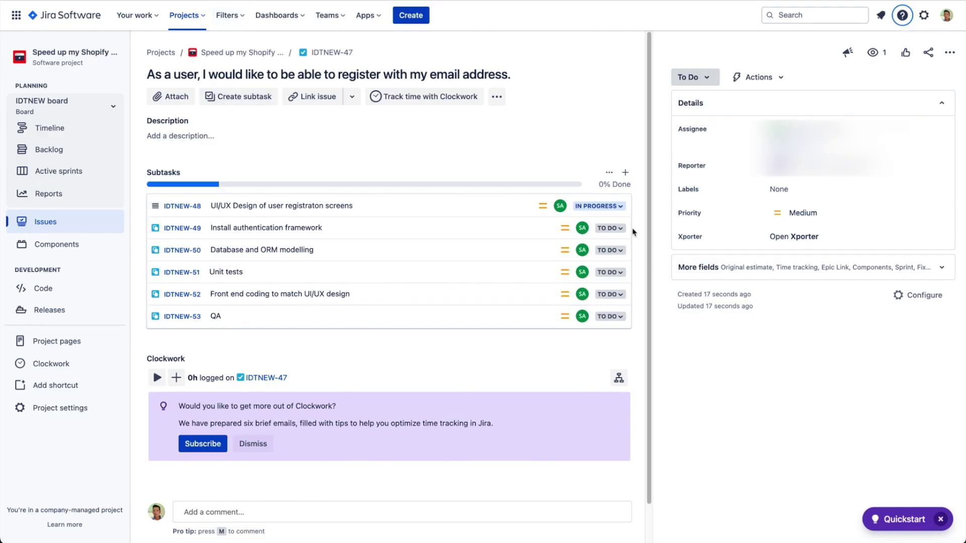
pyautogui.click(610, 228)
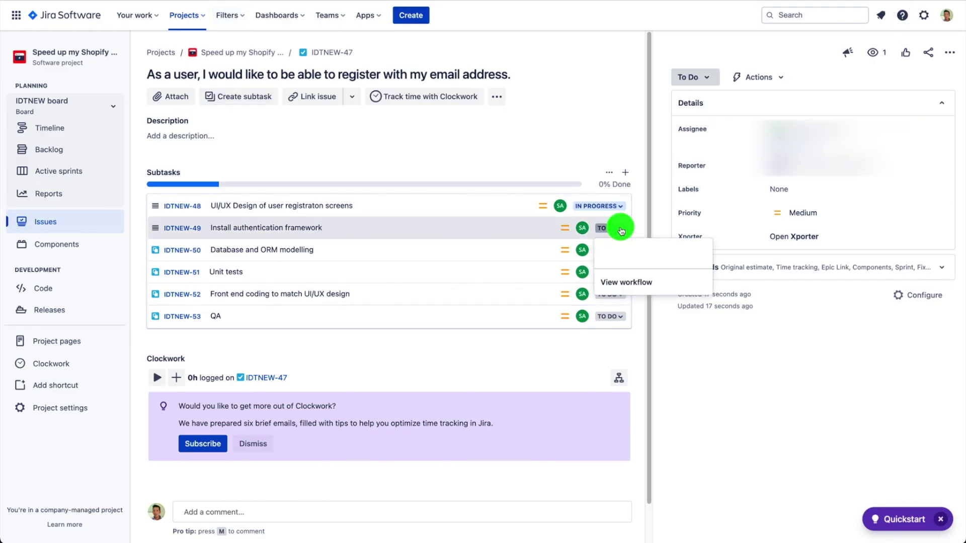
pyautogui.click(627, 251)
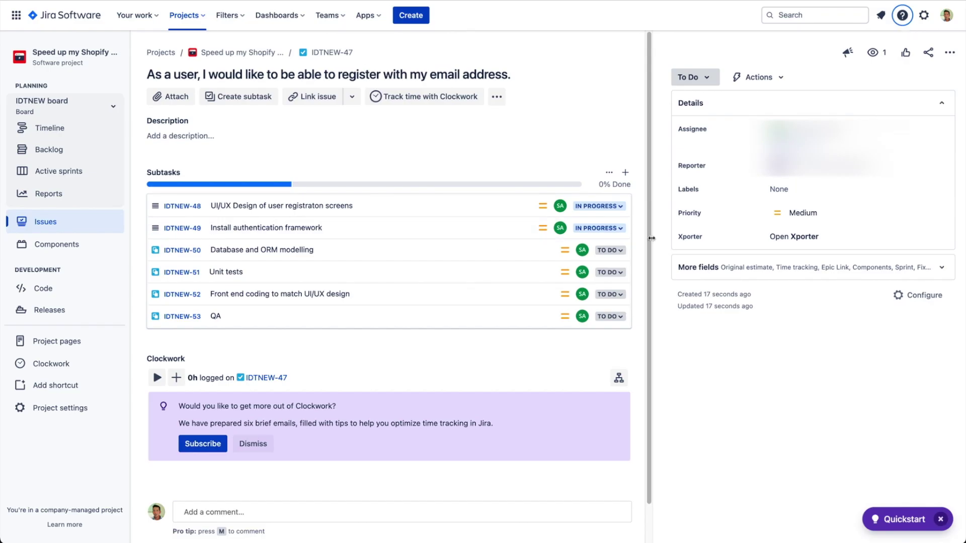
pyautogui.click(619, 229)
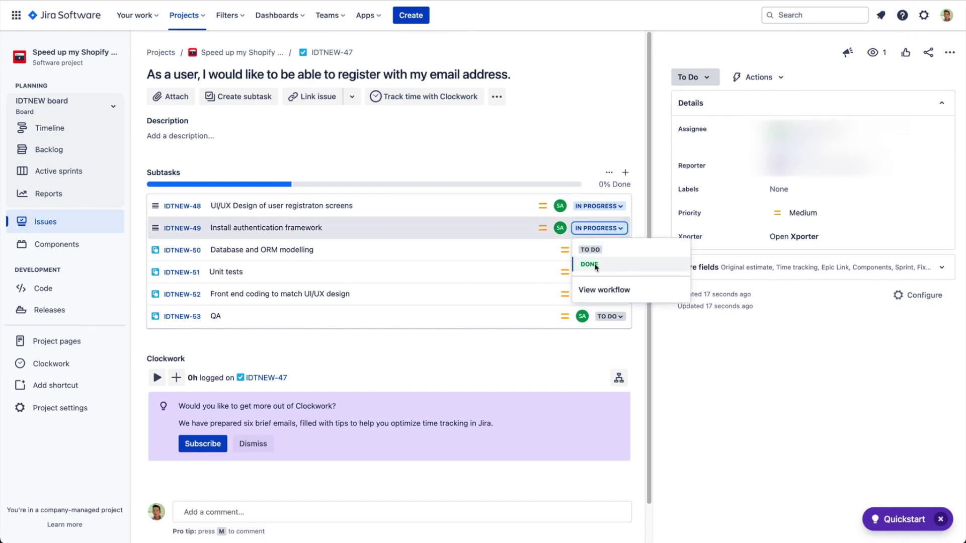
pyautogui.click(590, 265)
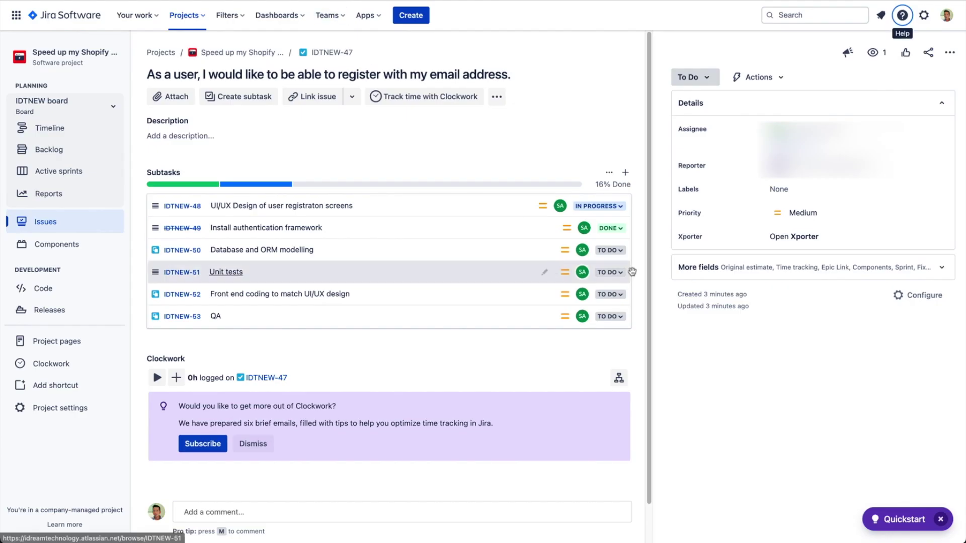
# - Set Database and ORM modelling, Unit tests and front end coding to In Progress; mark UI/UX design Done
pyautogui.click(621, 253)
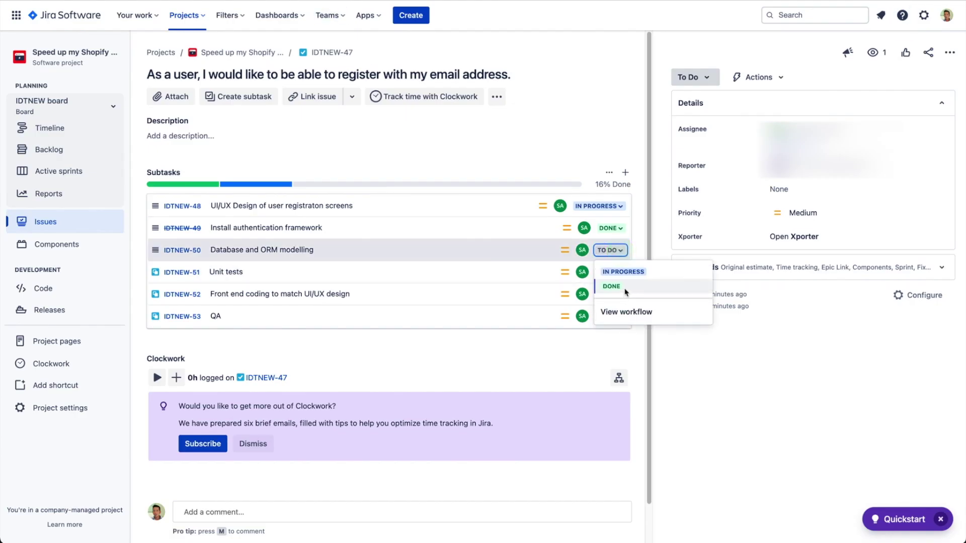
pyautogui.click(624, 272)
pyautogui.click(622, 272)
pyautogui.click(623, 294)
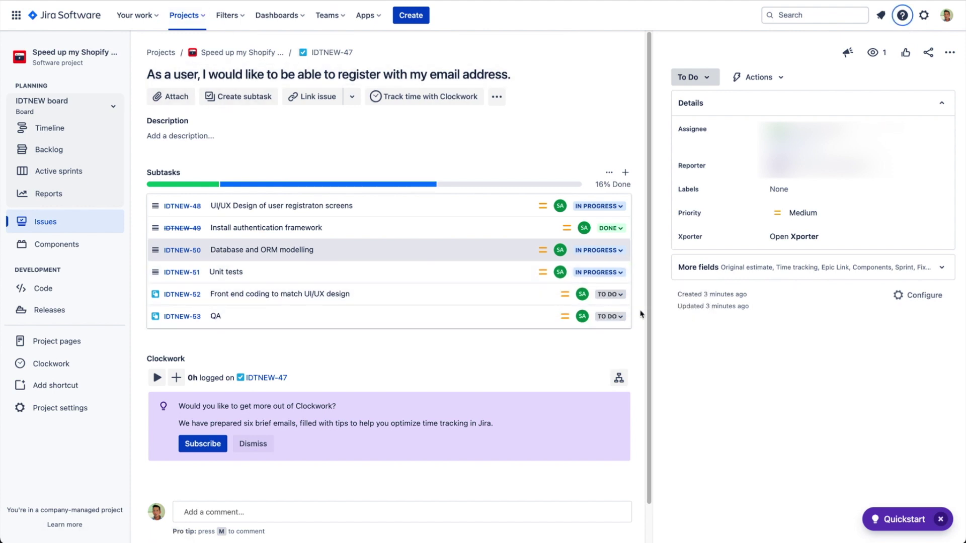
pyautogui.click(620, 205)
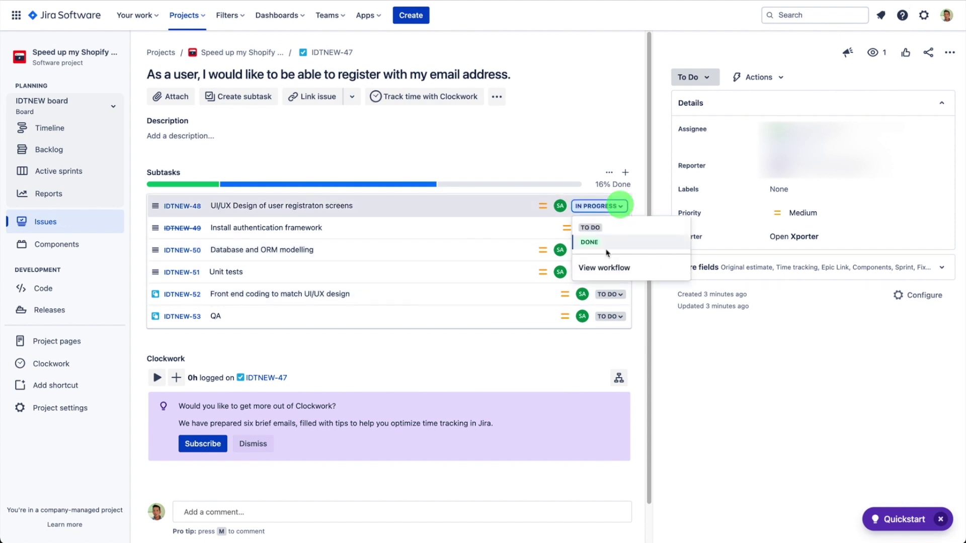
pyautogui.click(606, 244)
pyautogui.click(625, 299)
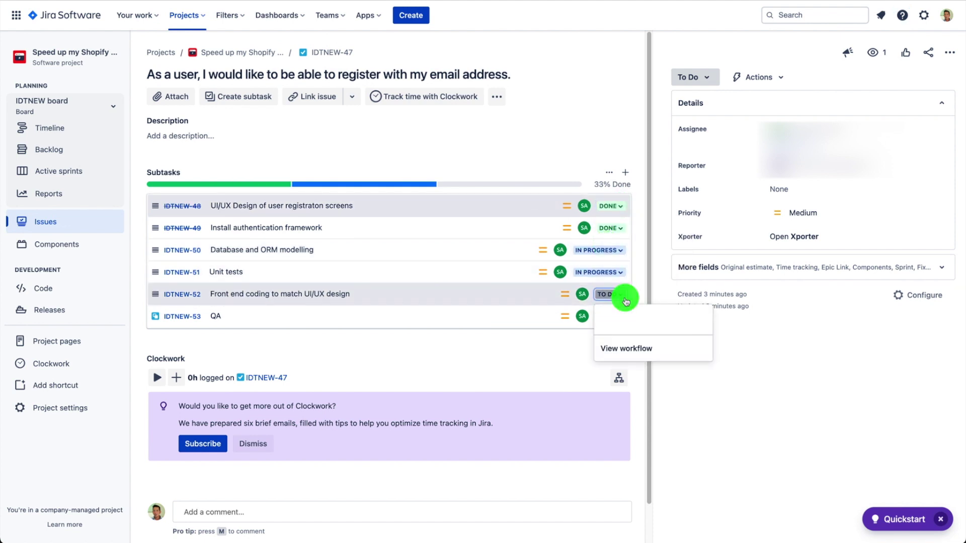
pyautogui.click(626, 315)
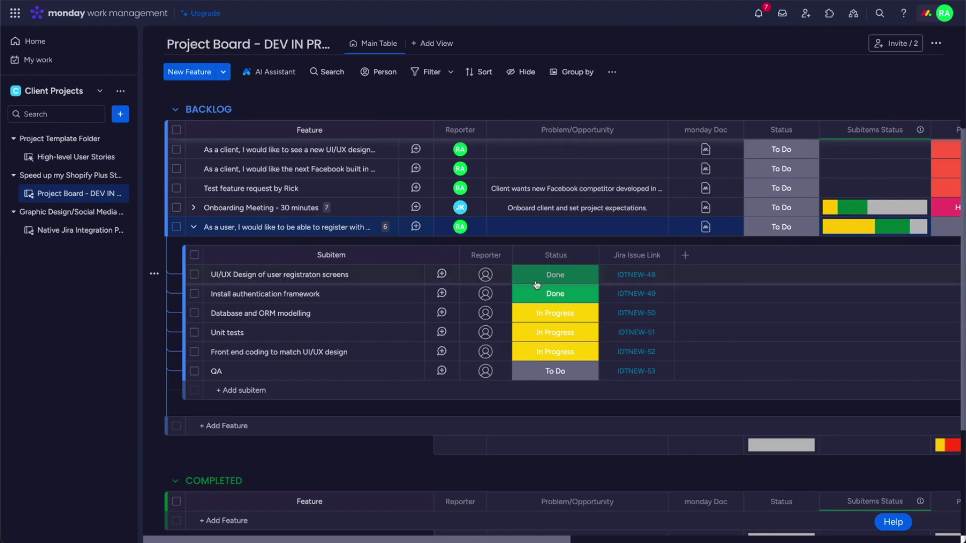
# - Check the synced monday.com statuses, then open the IDTNEW-50 Database and ORM modelling subtask in Jira
pyautogui.moveTo(894, 228)
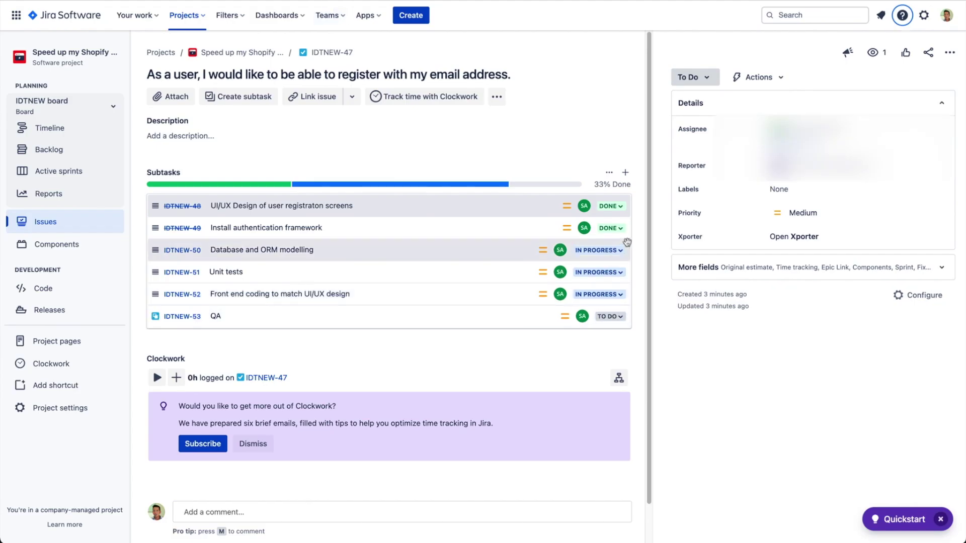
pyautogui.click(623, 255)
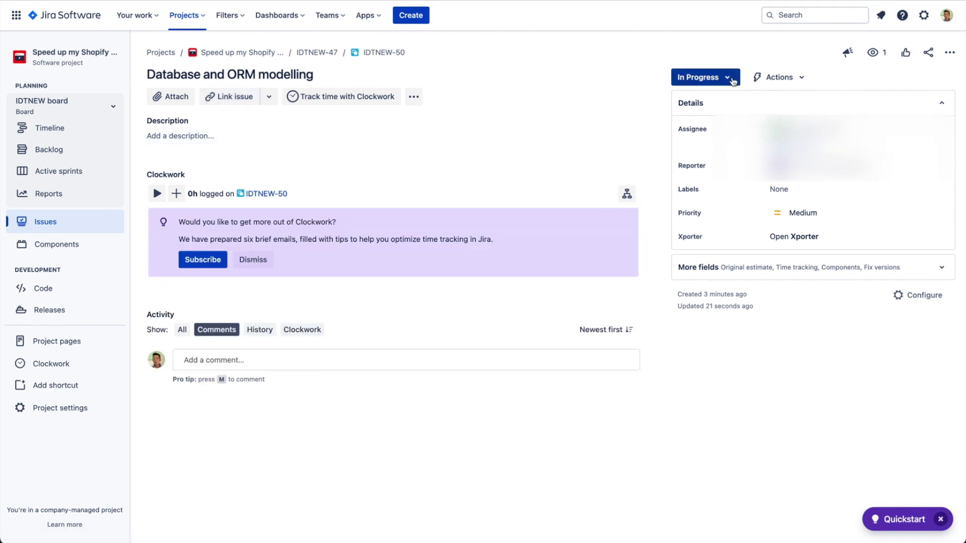
# - Mark IDTNEW-50 Database and ORM modelling and IDTNEW-51 Unit tests Done, returning to IDTNEW-47
pyautogui.click(728, 77)
pyautogui.click(709, 116)
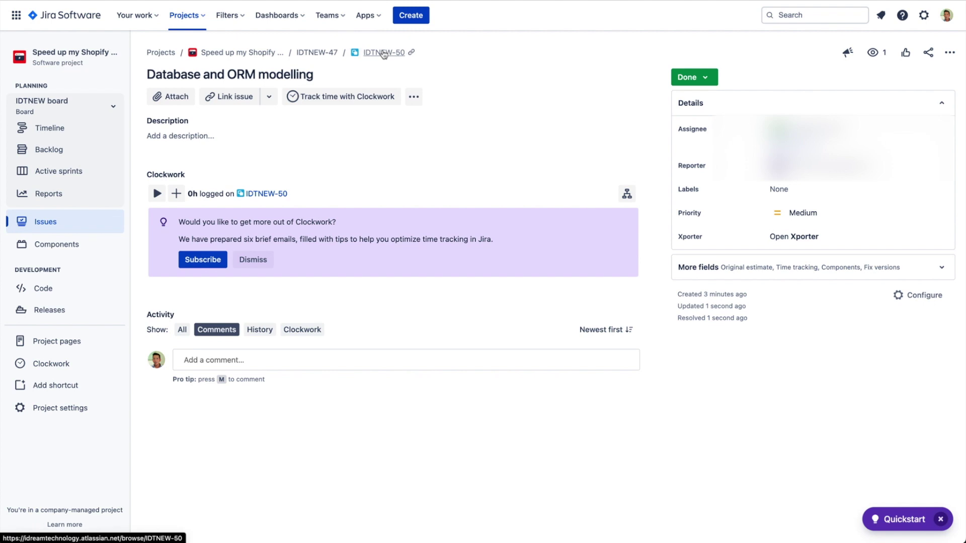
pyautogui.click(324, 50)
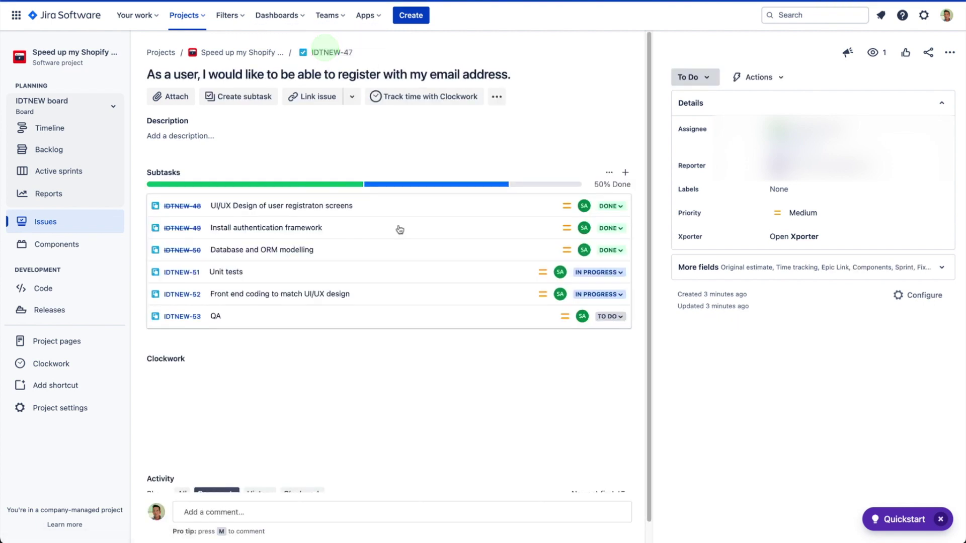
pyautogui.click(618, 278)
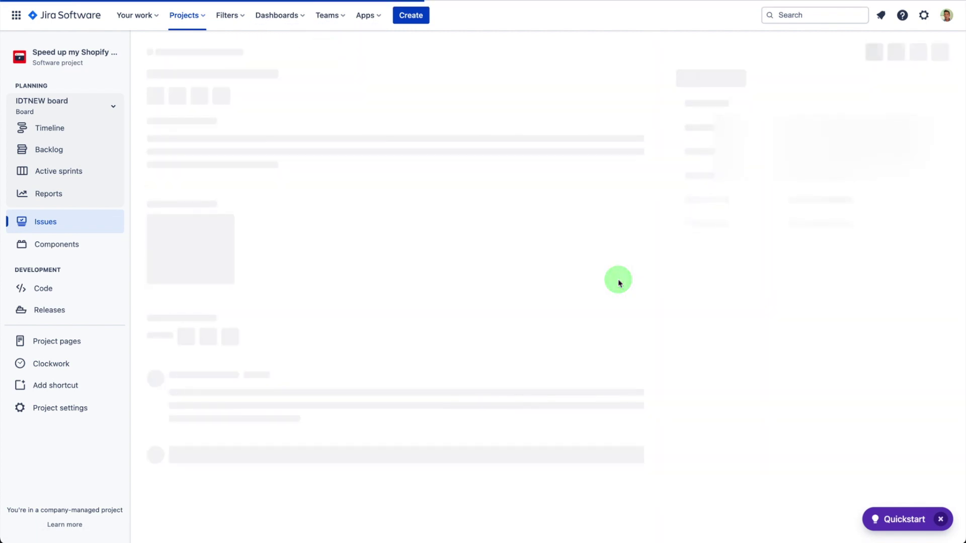
pyautogui.click(724, 78)
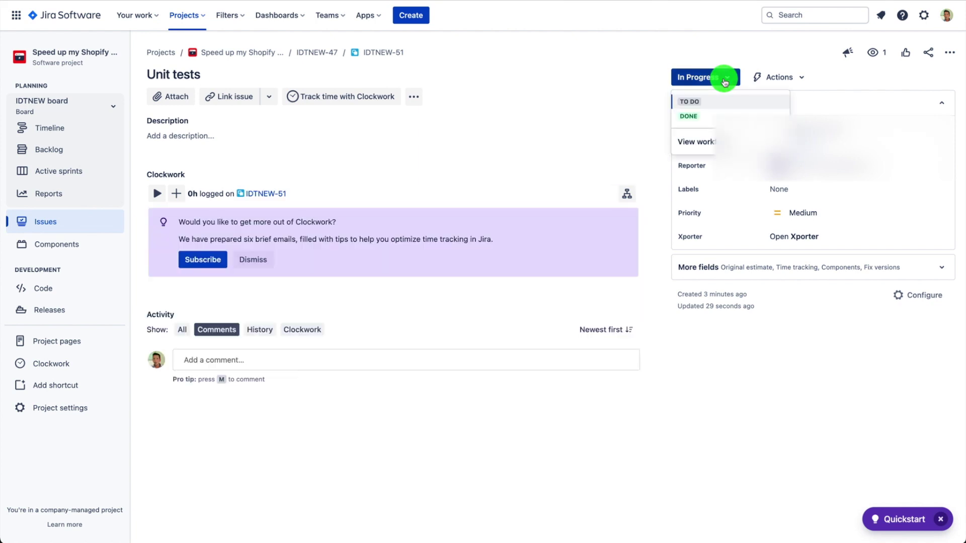
pyautogui.click(711, 120)
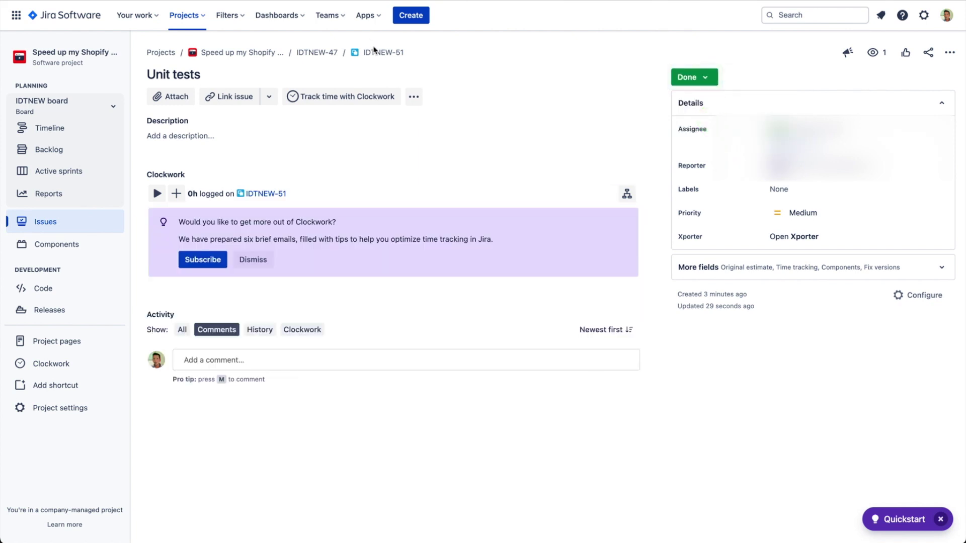
pyautogui.click(317, 52)
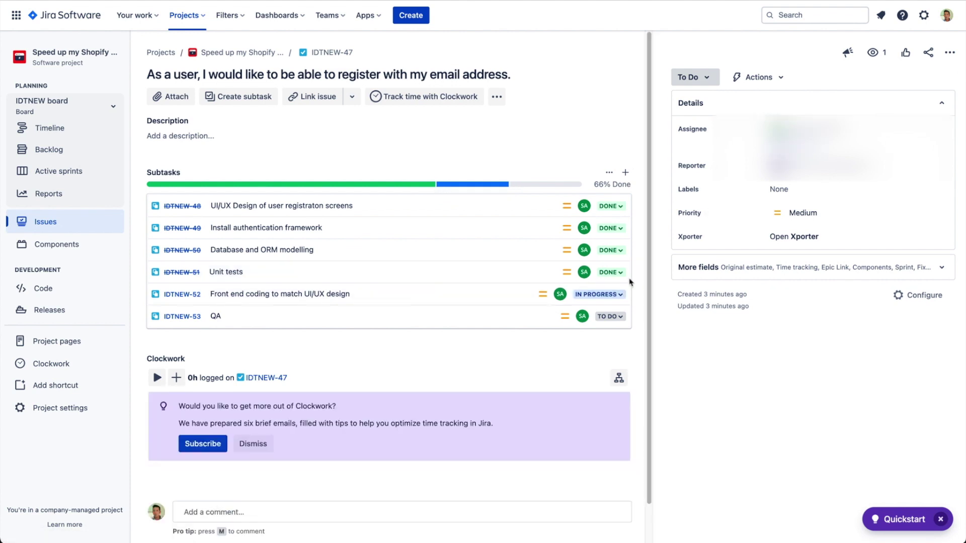
# - Mark the front end coding (IDTNEW-52) and QA (IDTNEW-53) subtasks Done, and set IDTNEW-47 to In Progress
pyautogui.click(620, 296)
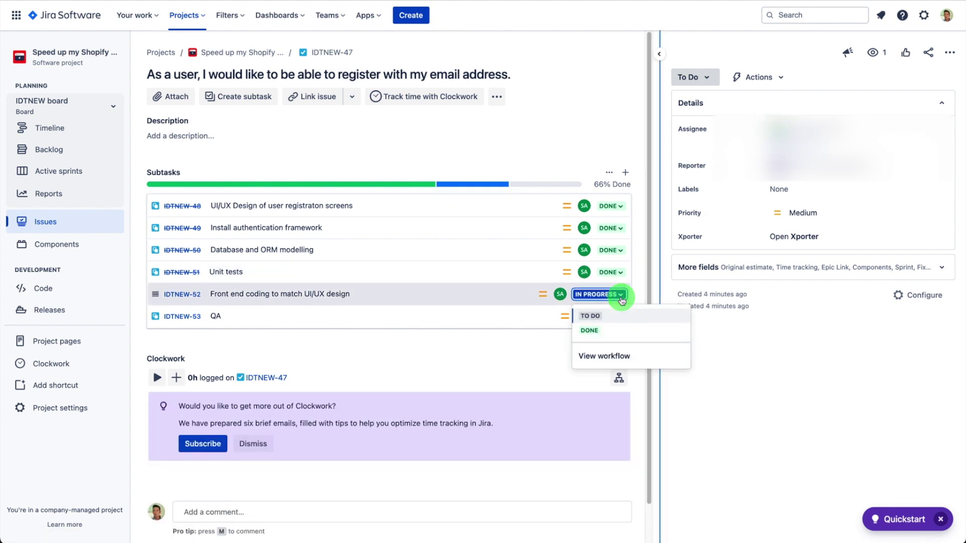
pyautogui.click(619, 326)
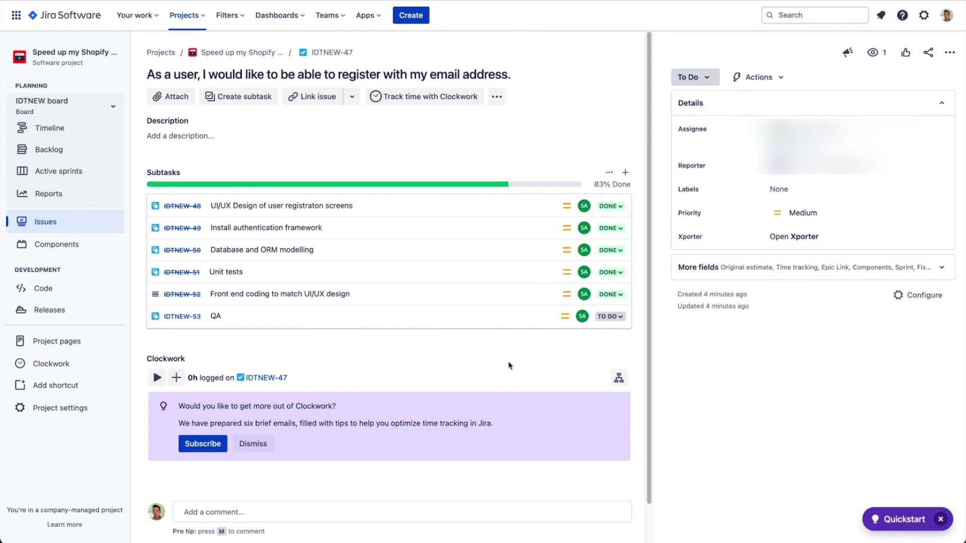
pyautogui.click(611, 316)
pyautogui.click(616, 353)
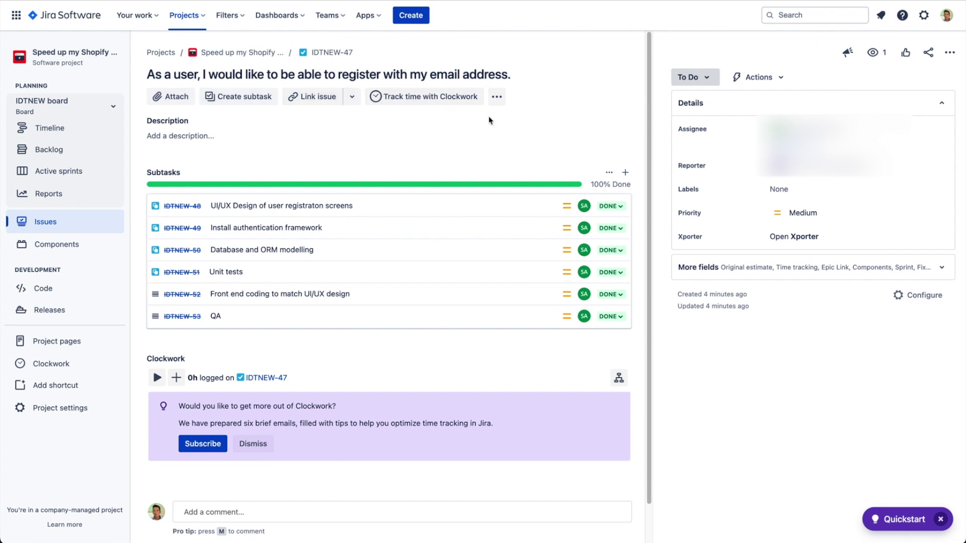
pyautogui.click(709, 77)
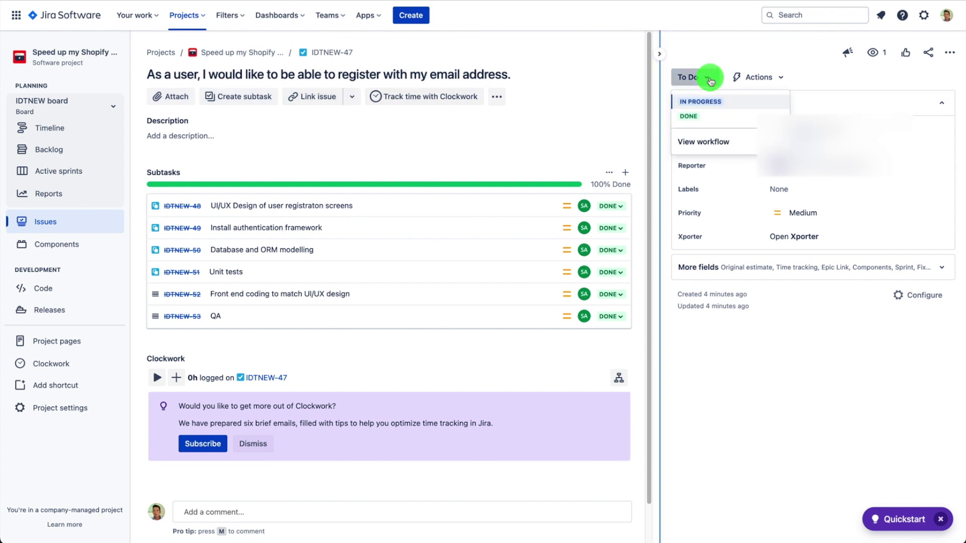
pyautogui.click(705, 101)
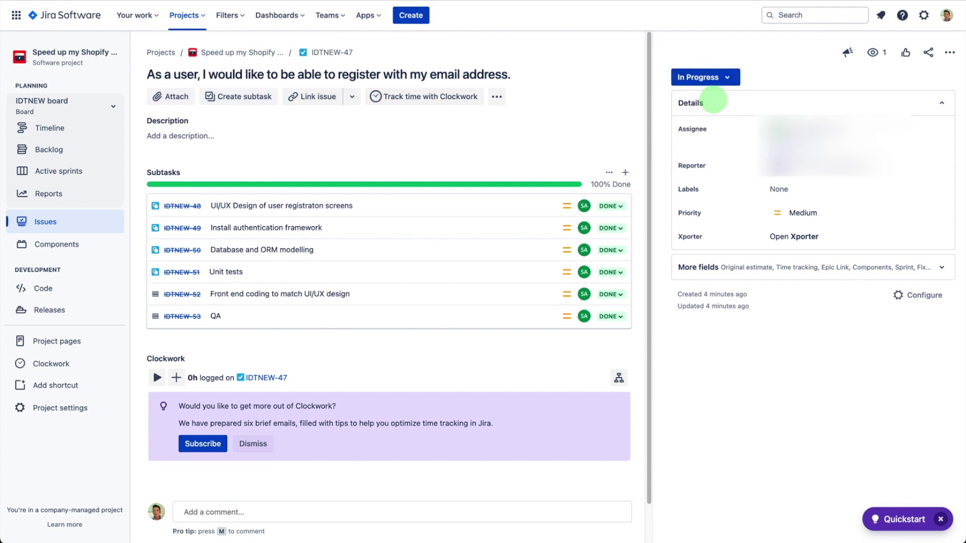